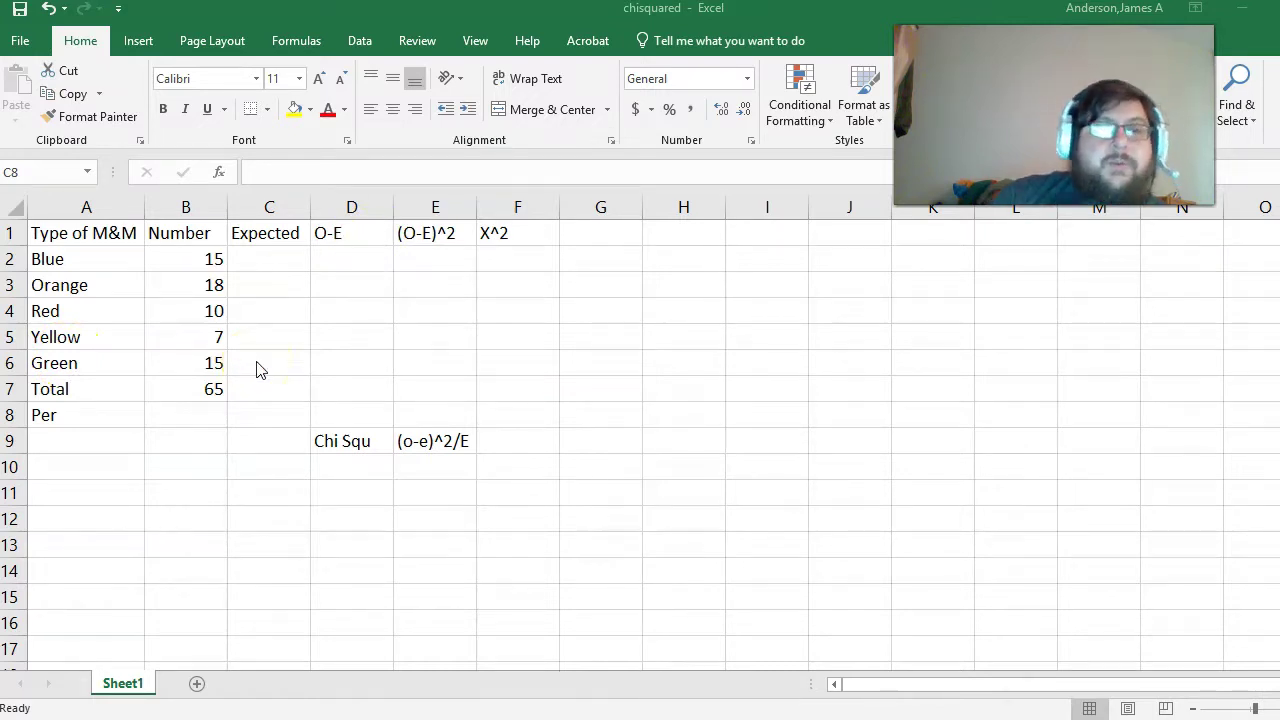
Calculate the per-color count in B8 by dividing the total in B7 by 5
left_click(186, 415)
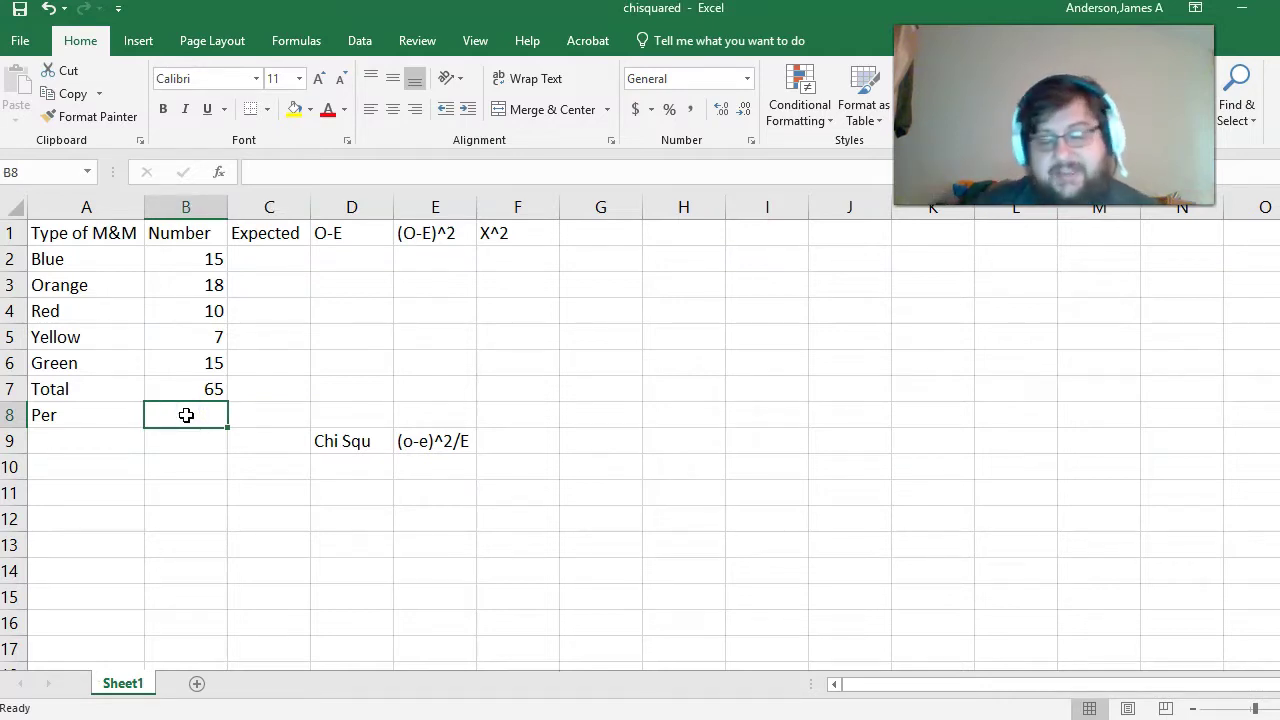
type("=")
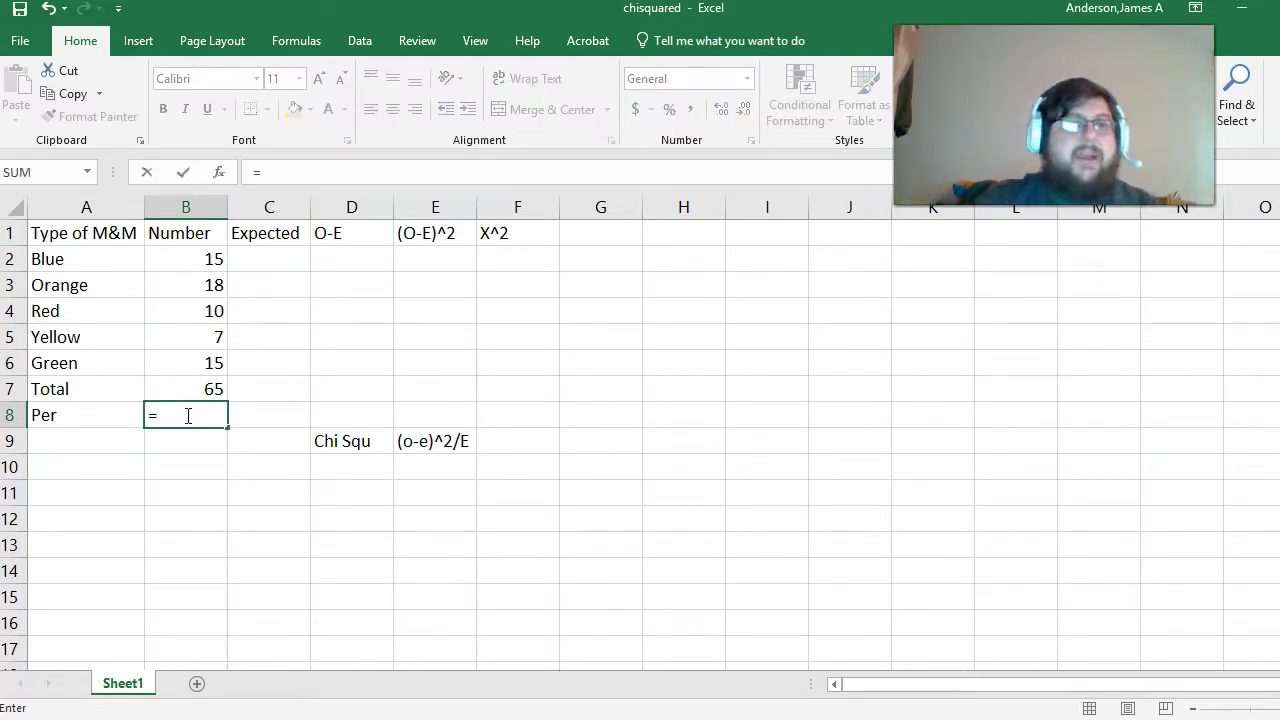
left_click(228, 390)
type("/5")
key("Return")
Fill the Expected column with 13 for all five M&M colors, C2 through C6
key("Right")
key("Up")
key("Up")
key("Up")
key("Up")
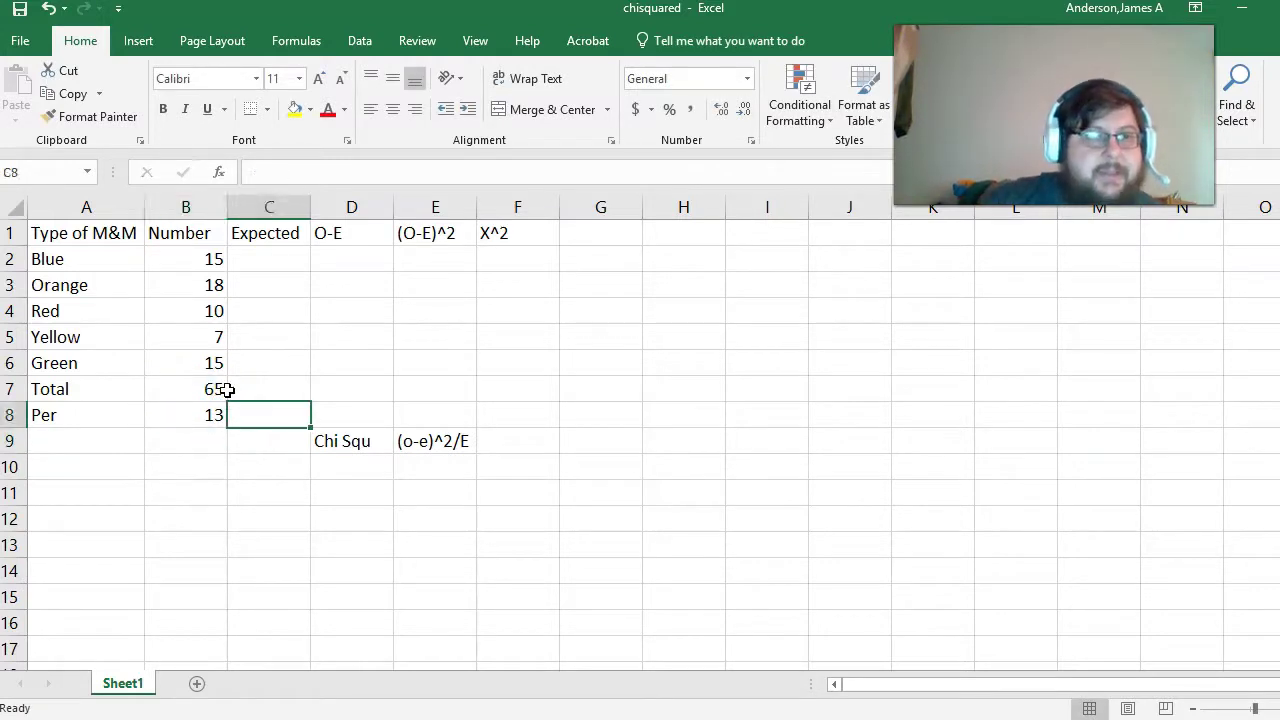
key("Up")
key("Up")
key("Up")
type("13")
key("Return")
type("13")
key("Return")
type("13")
key("Return")
type("13")
key("Return")
type("13")
key("Return")
key("Down")
key("Down")
key("Right")
key("Right")
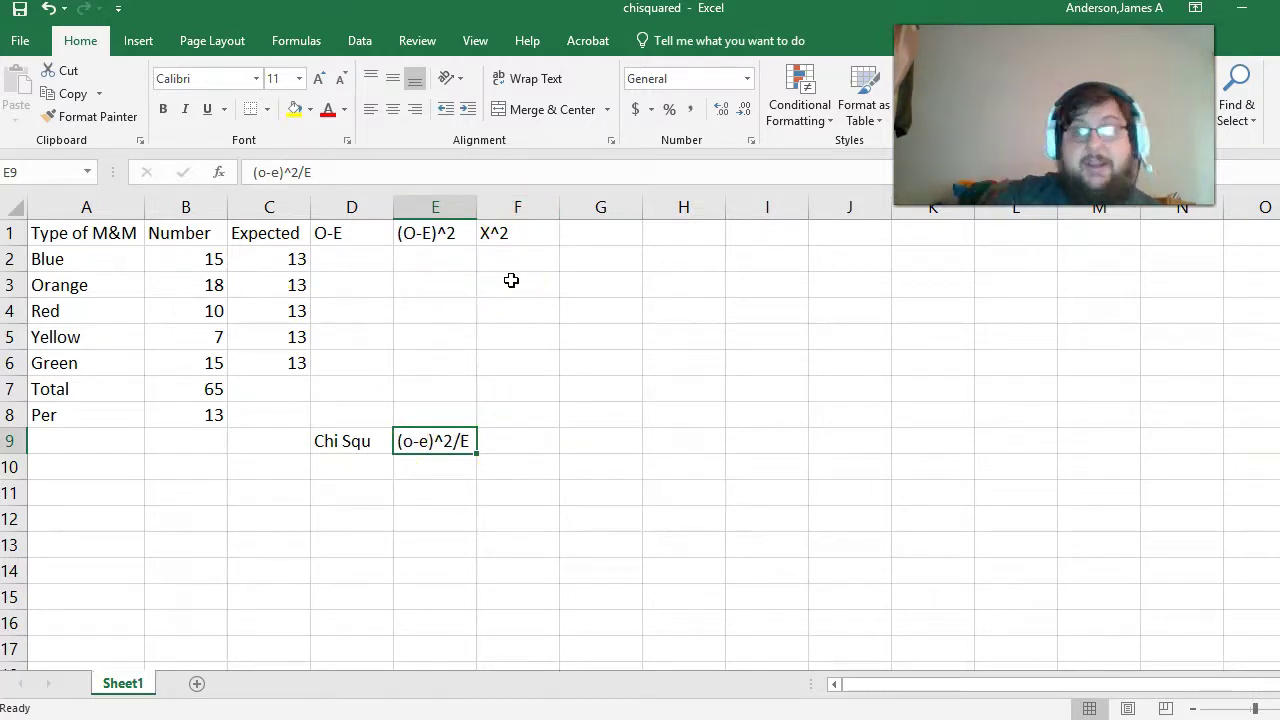
Enter =B2-C2 in D2 for the O-E column and fill the formula down to D6
left_click(340, 257)
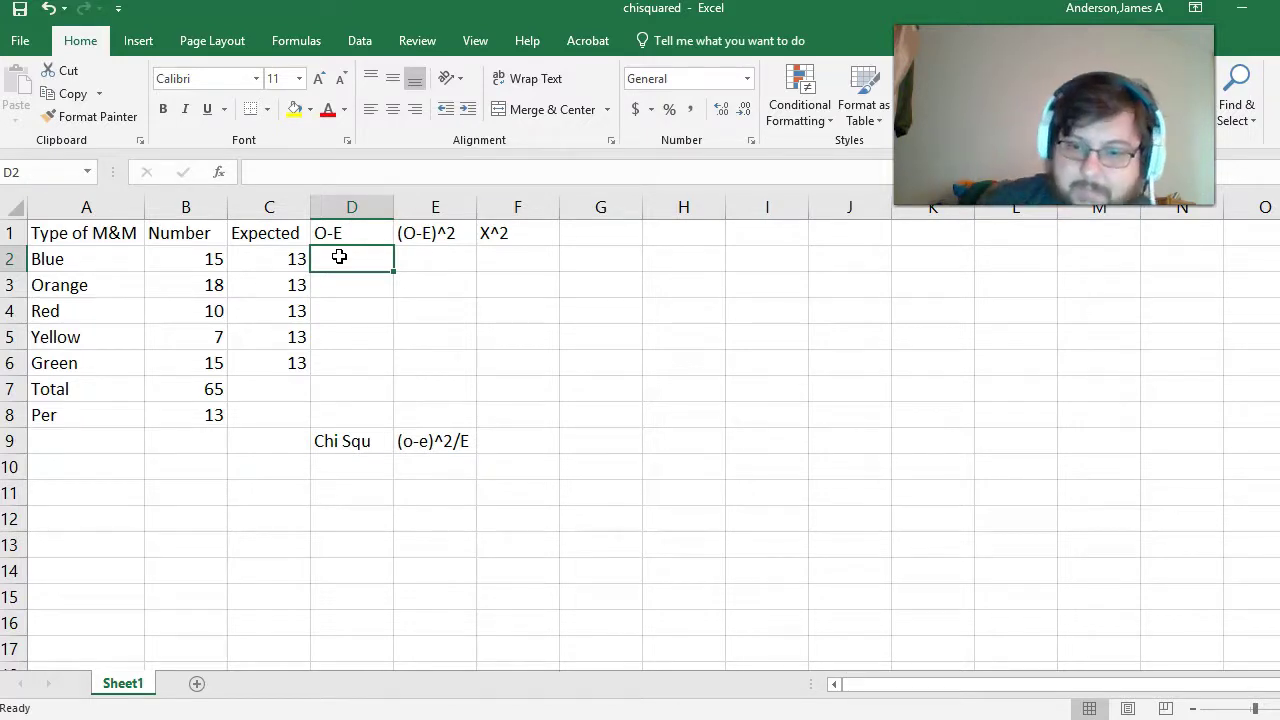
type("=")
left_click(187, 257)
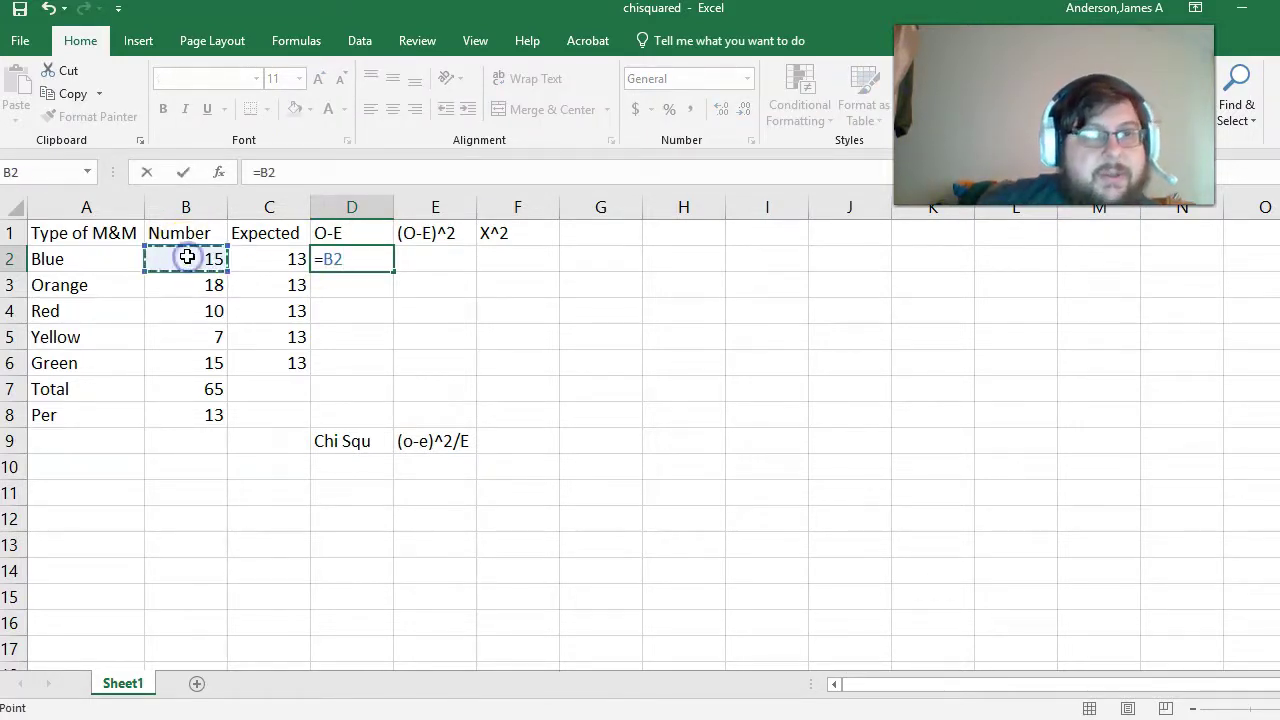
type("-")
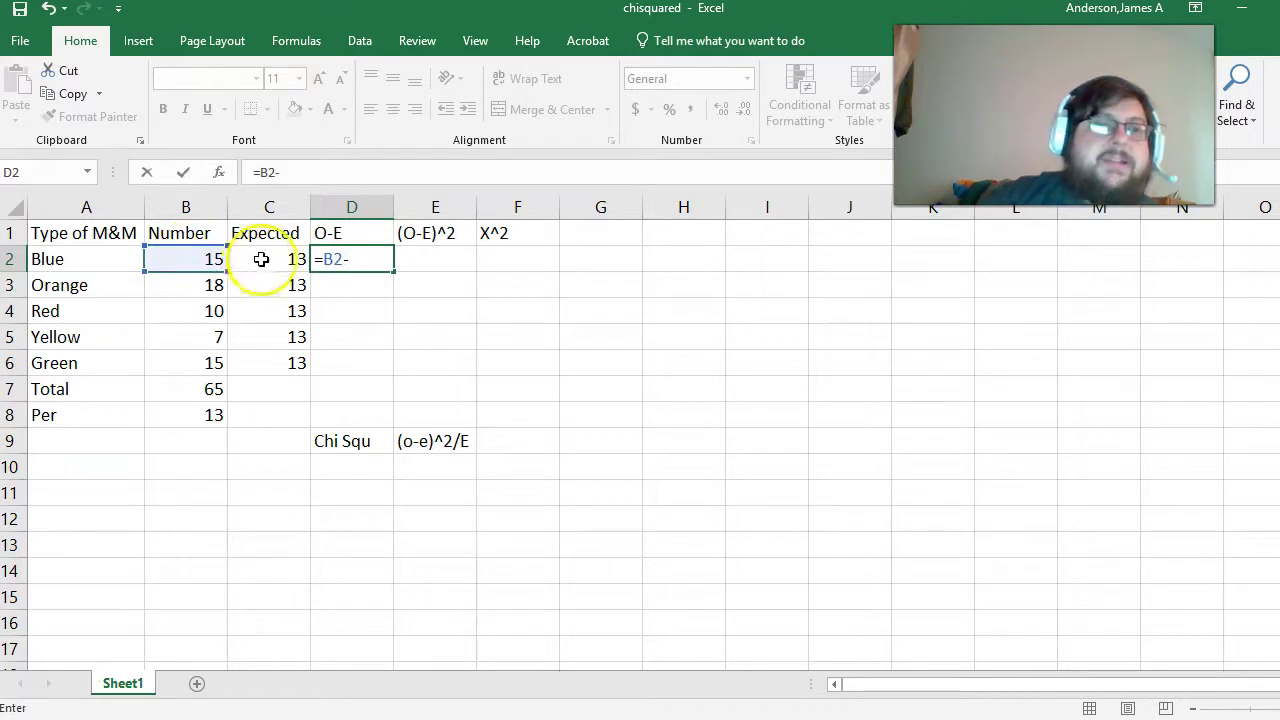
left_click(261, 259)
key("Return")
key("Up")
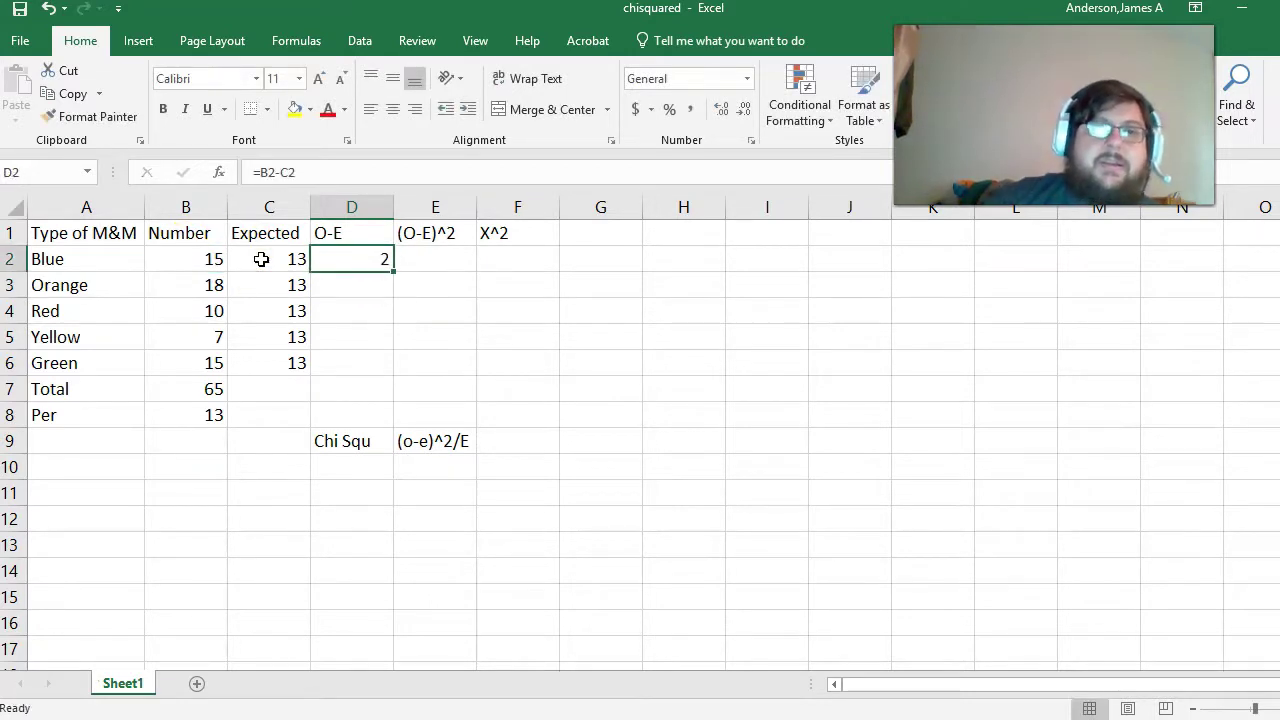
left_click_drag(387, 284, 376, 366)
Square the O-E value from D2 in E2 and fill the formula down to E6
key("Right")
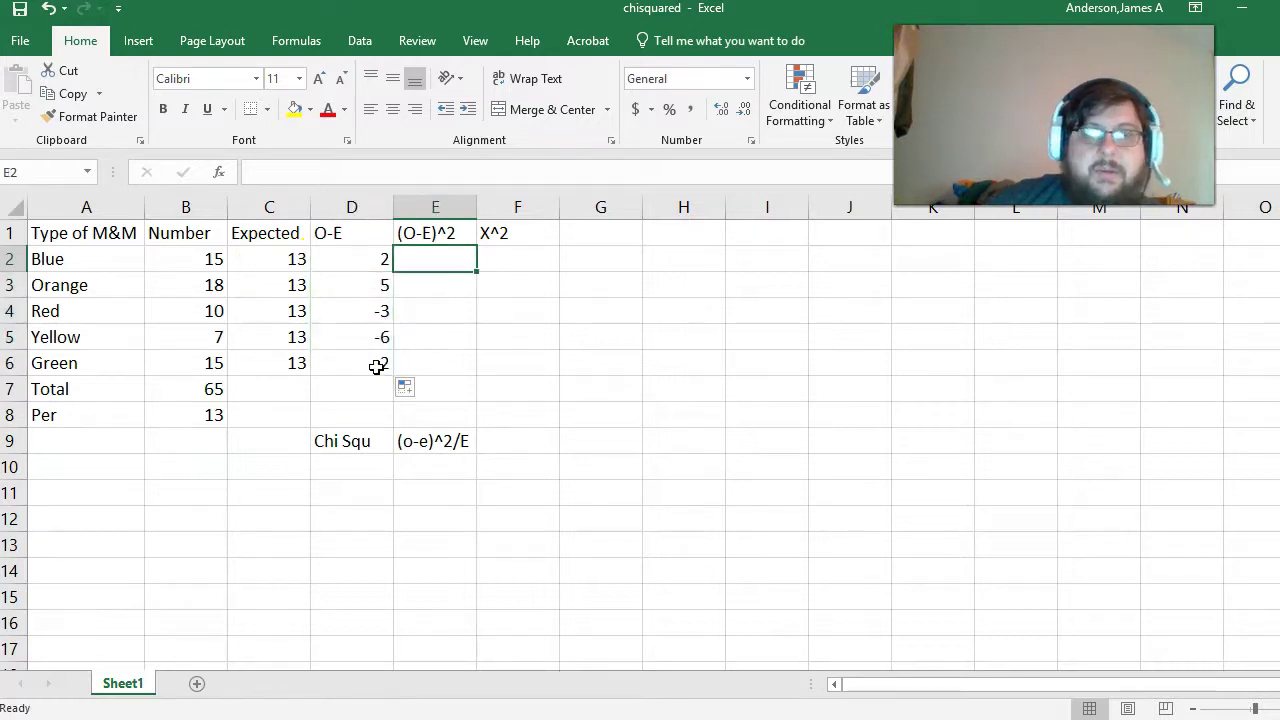
type("=")
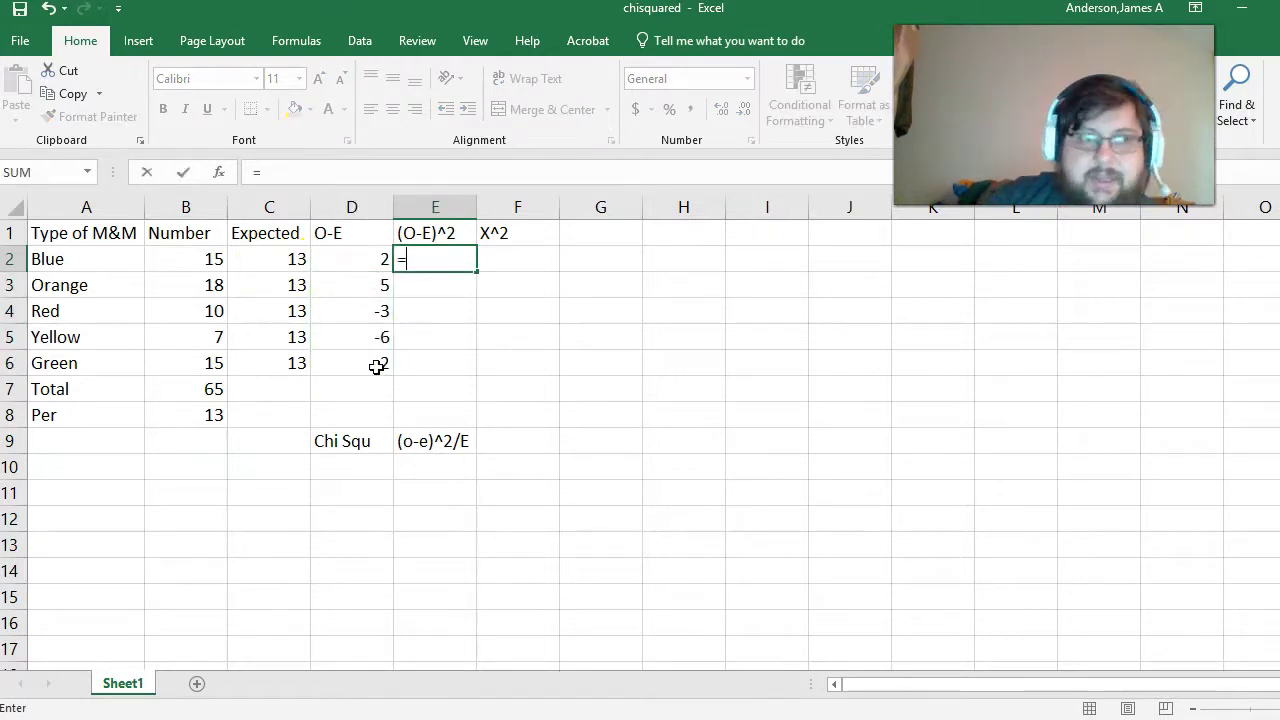
left_click(367, 260)
type("^")
type("2")
left_click(375, 256)
key("Return")
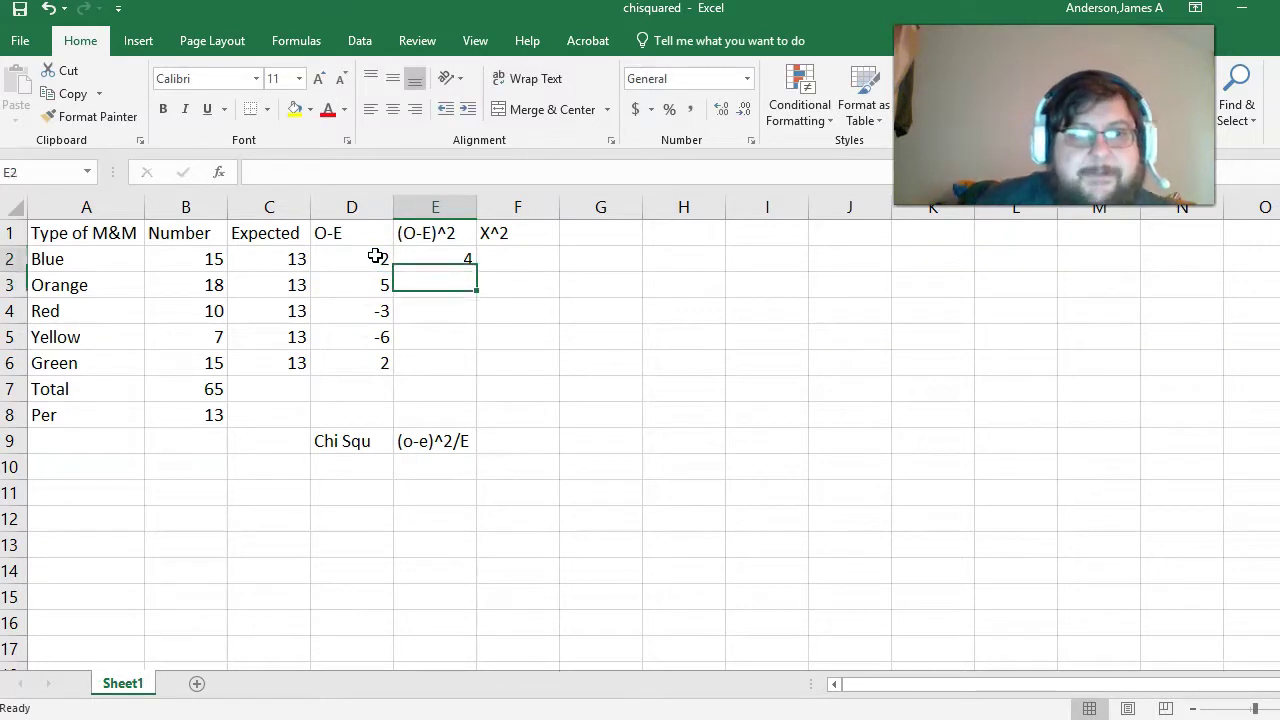
key("Up")
left_click_drag(478, 272, 492, 376)
Enter =E2/C2 in F2 for the X^2 column and fill the formula down to F6
left_click(510, 257)
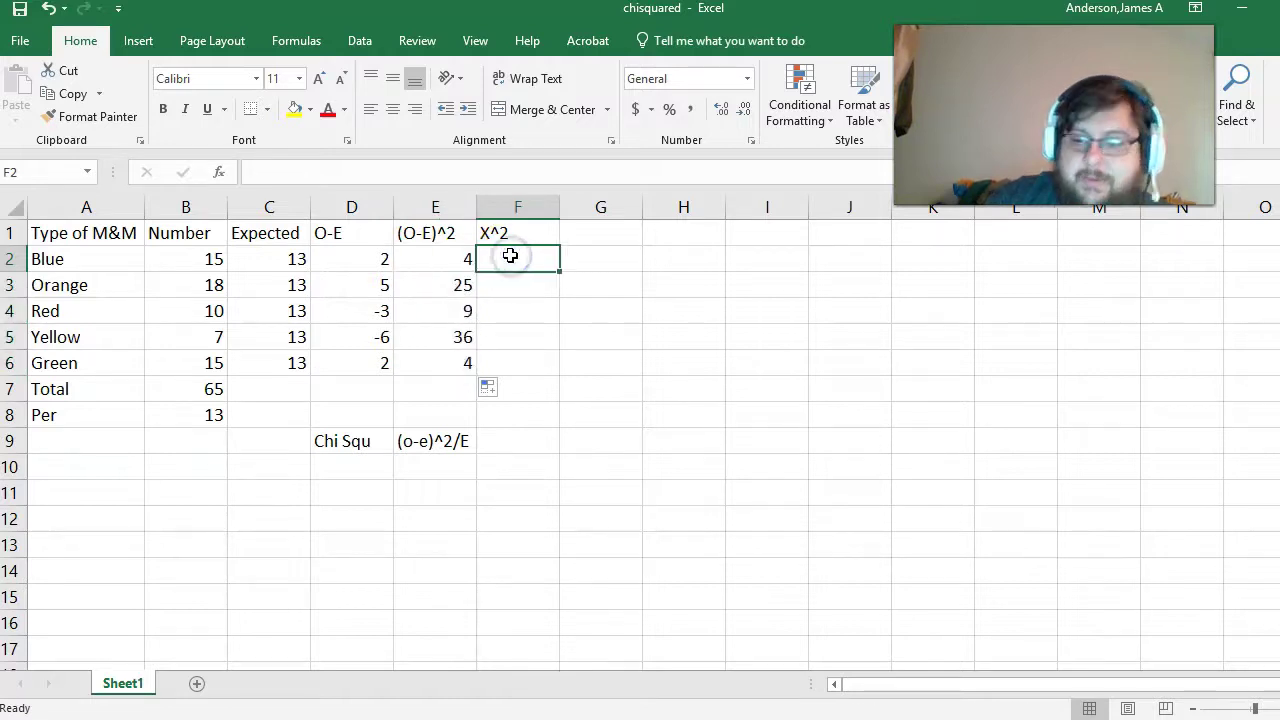
type("=")
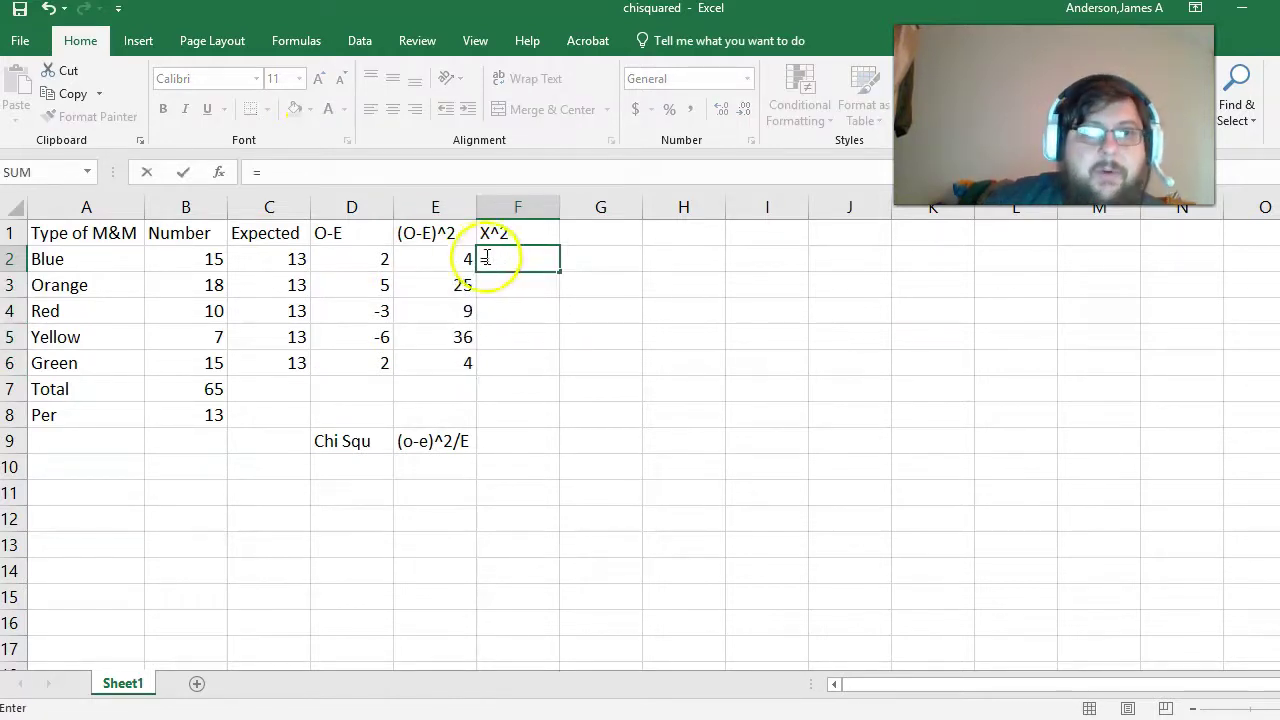
left_click(438, 258)
type("/")
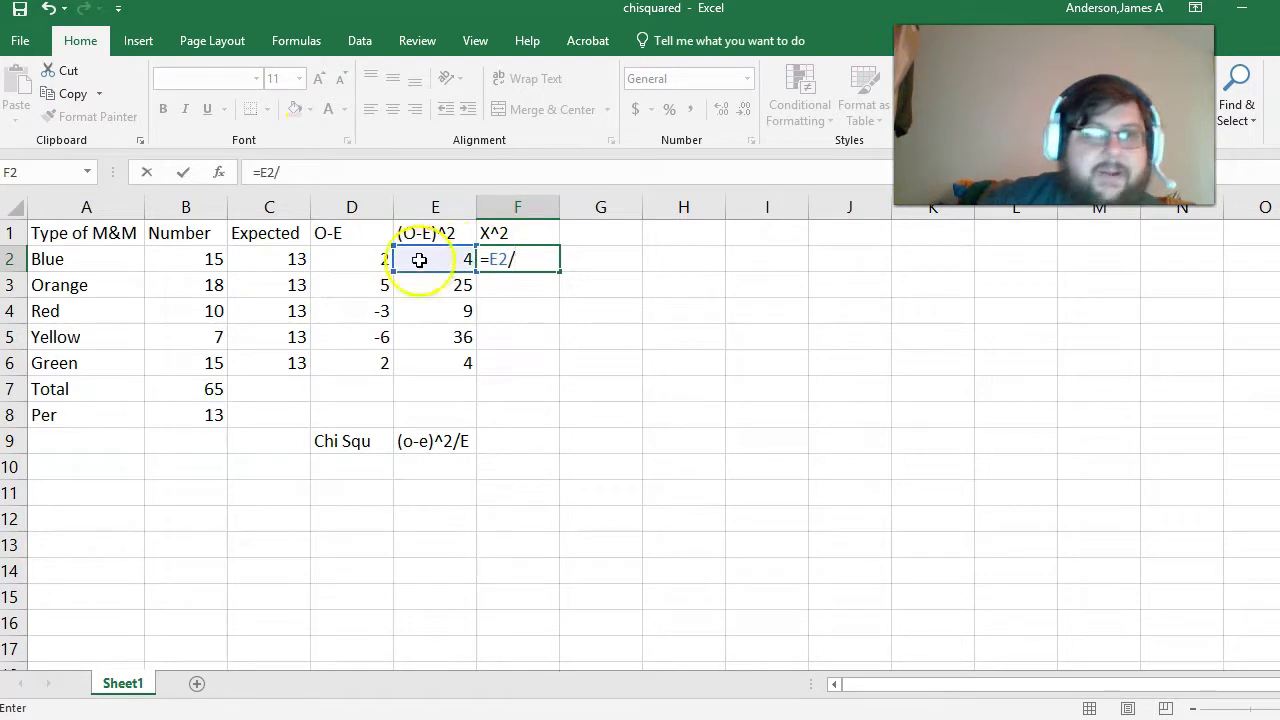
left_click(281, 257)
key("Return")
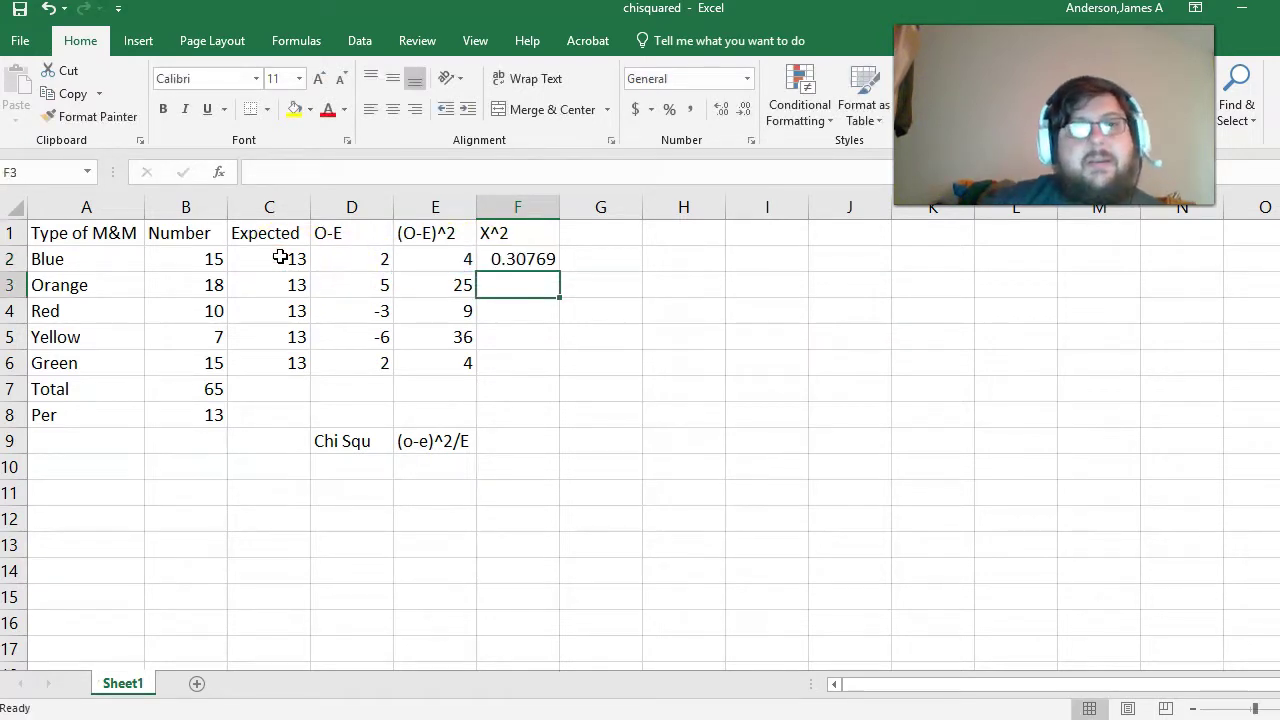
key("Up")
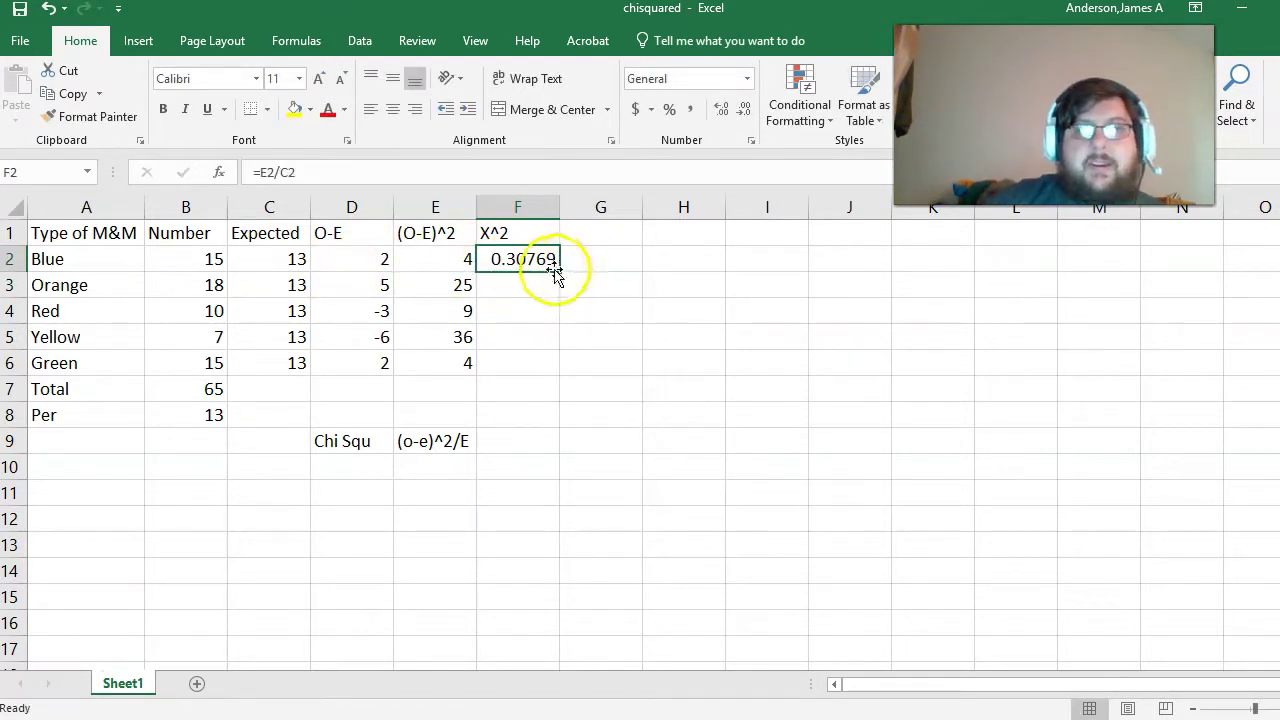
left_click_drag(557, 272, 535, 372)
Total the X^2 column in F7 with =SUM(F2:F6)
left_click(537, 390)
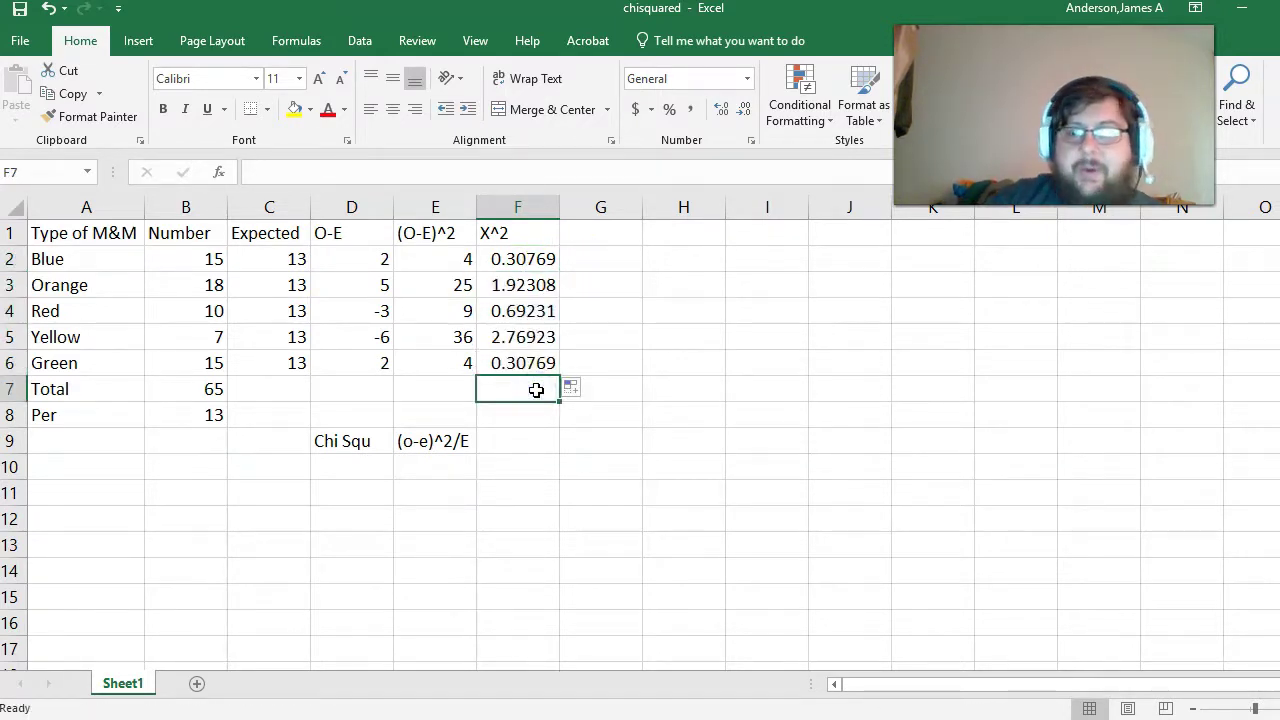
type("=")
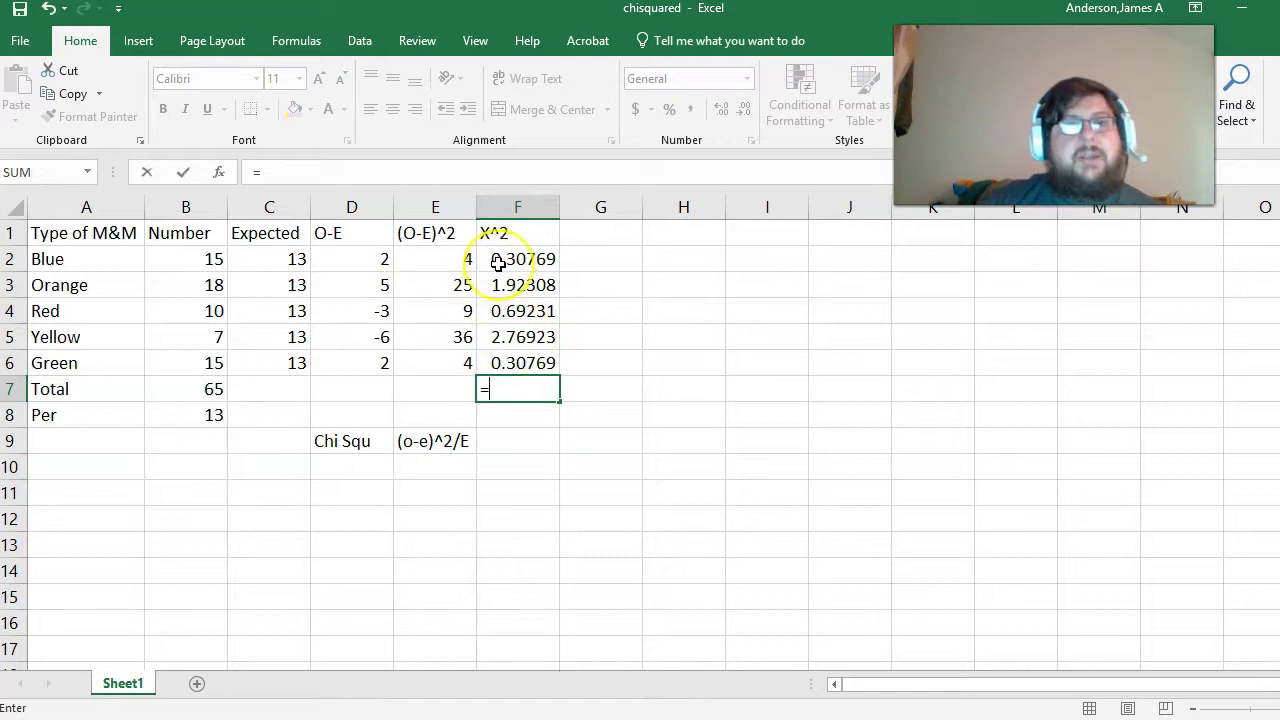
type("sum(")
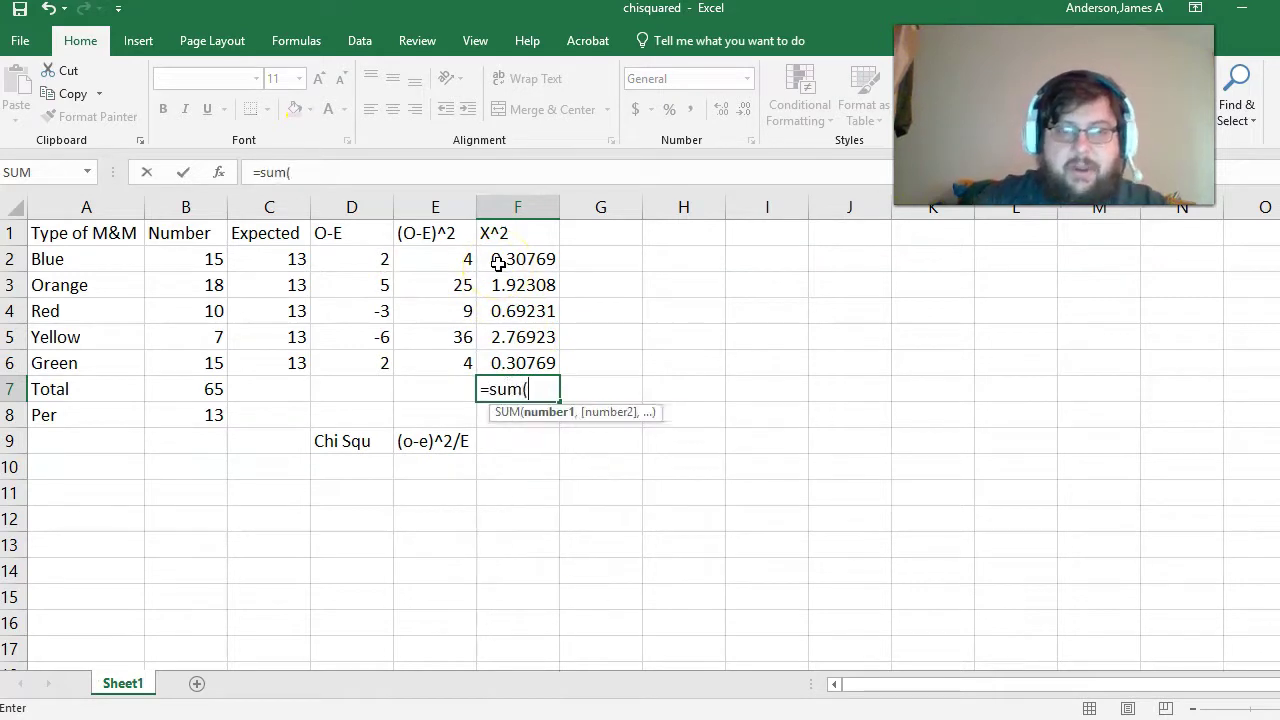
left_click_drag(498, 263, 493, 367)
type(")")
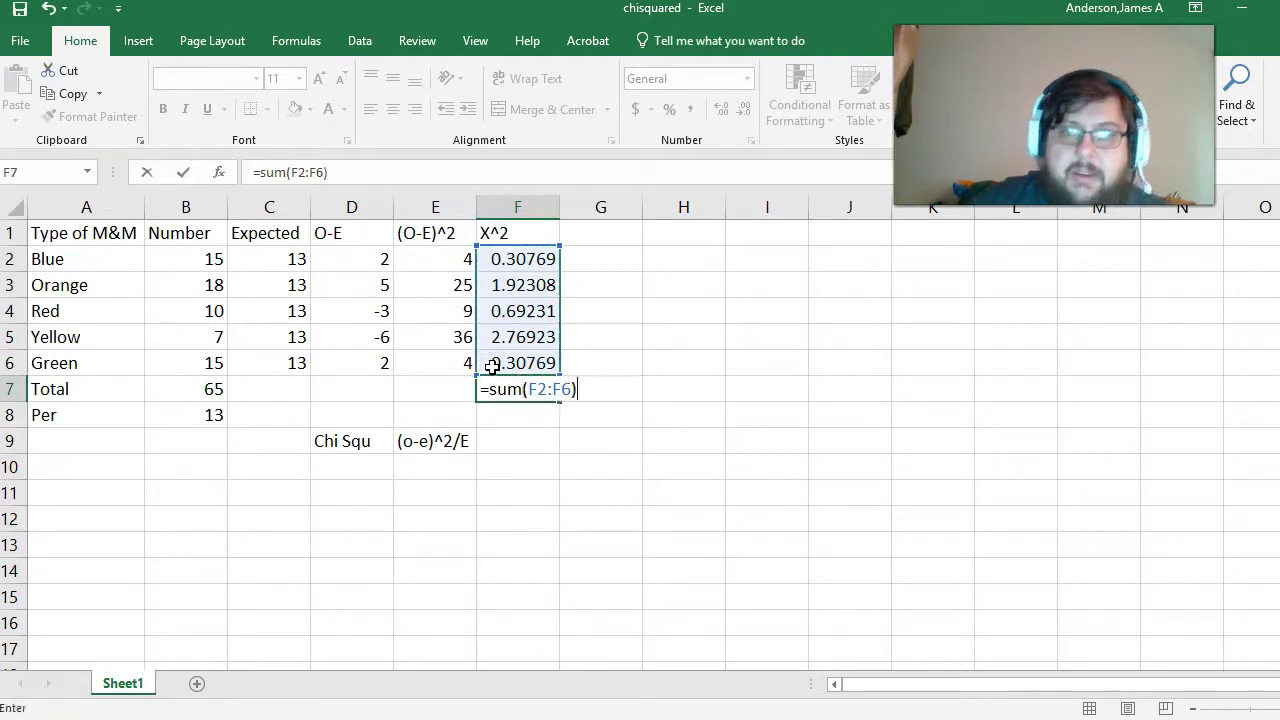
key("Return")
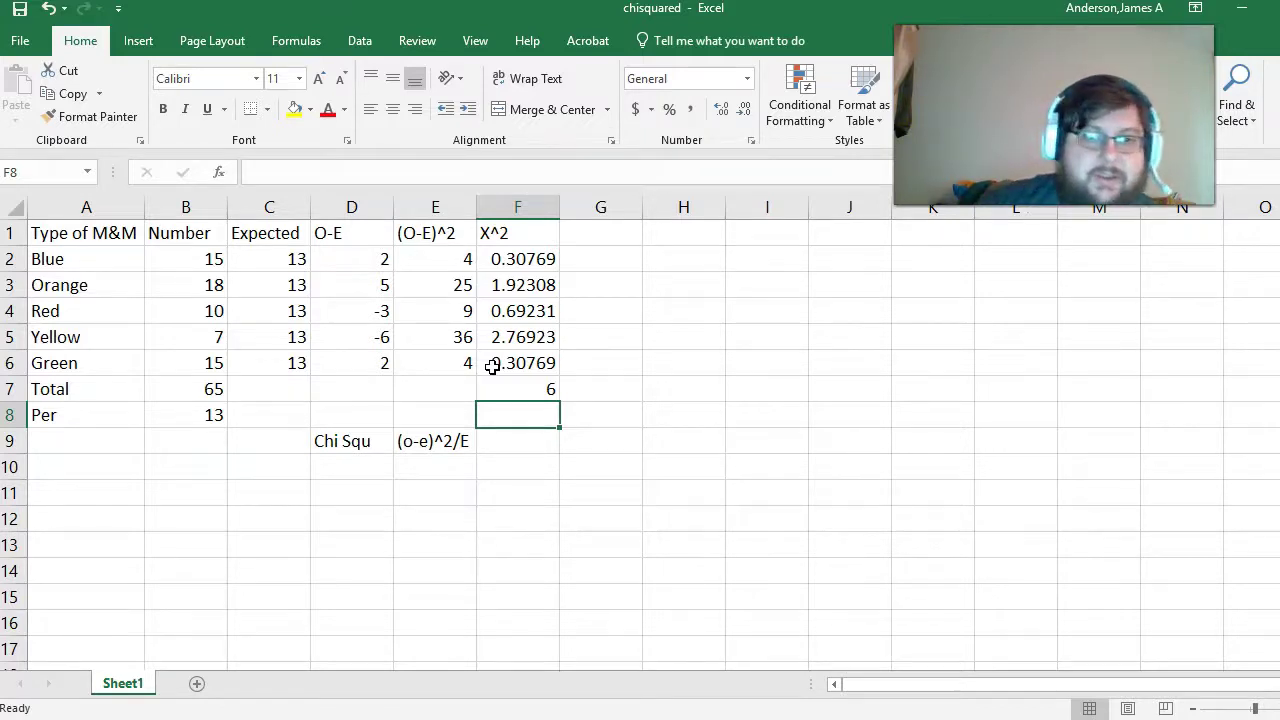
Enter =CHISQ.TEST(B2:B6,C2:C6) in F9, comparing the observed numbers with the expected ones
key("Down")
type("=")
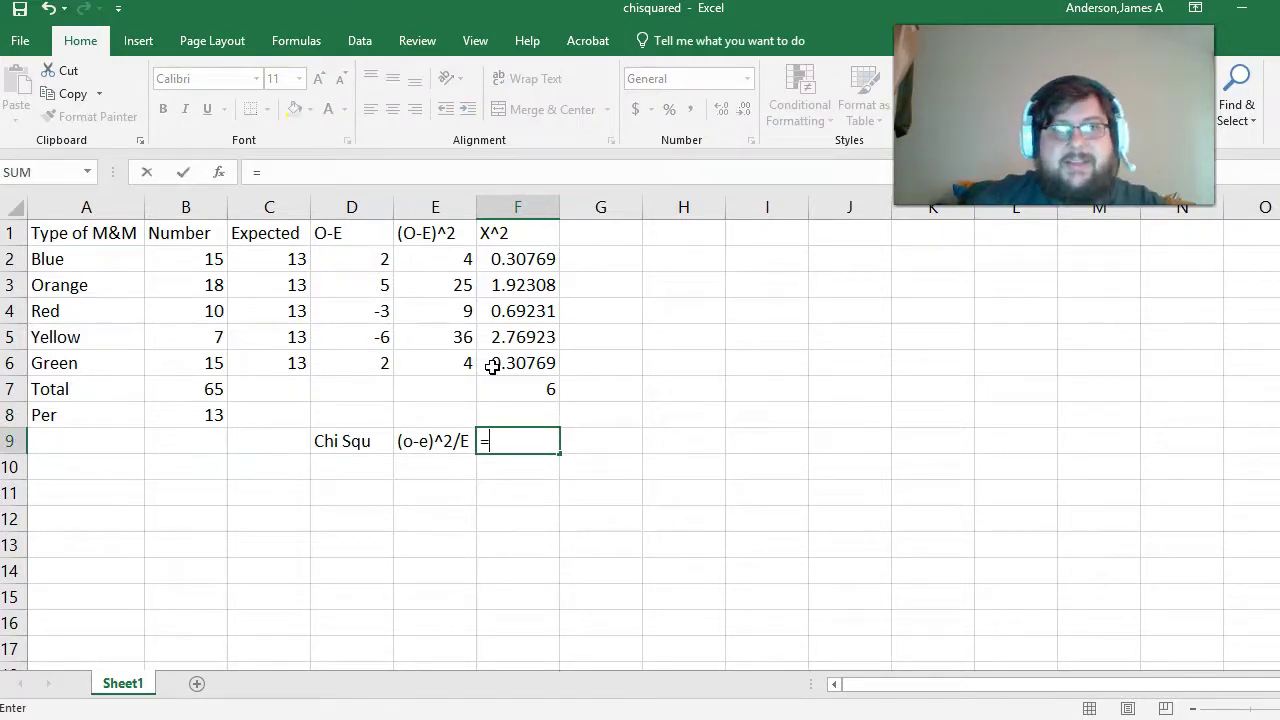
type("chi")
key("Down")
key("Down")
key("Down")
key("Down")
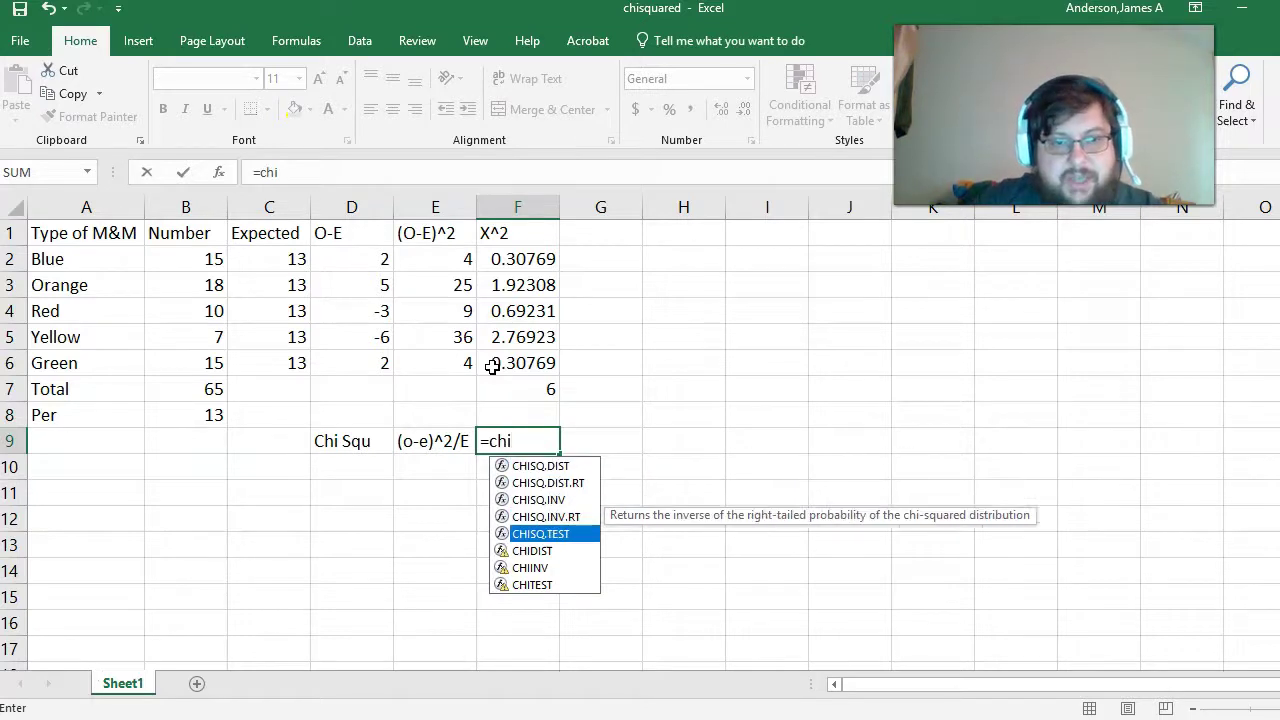
key("Tab")
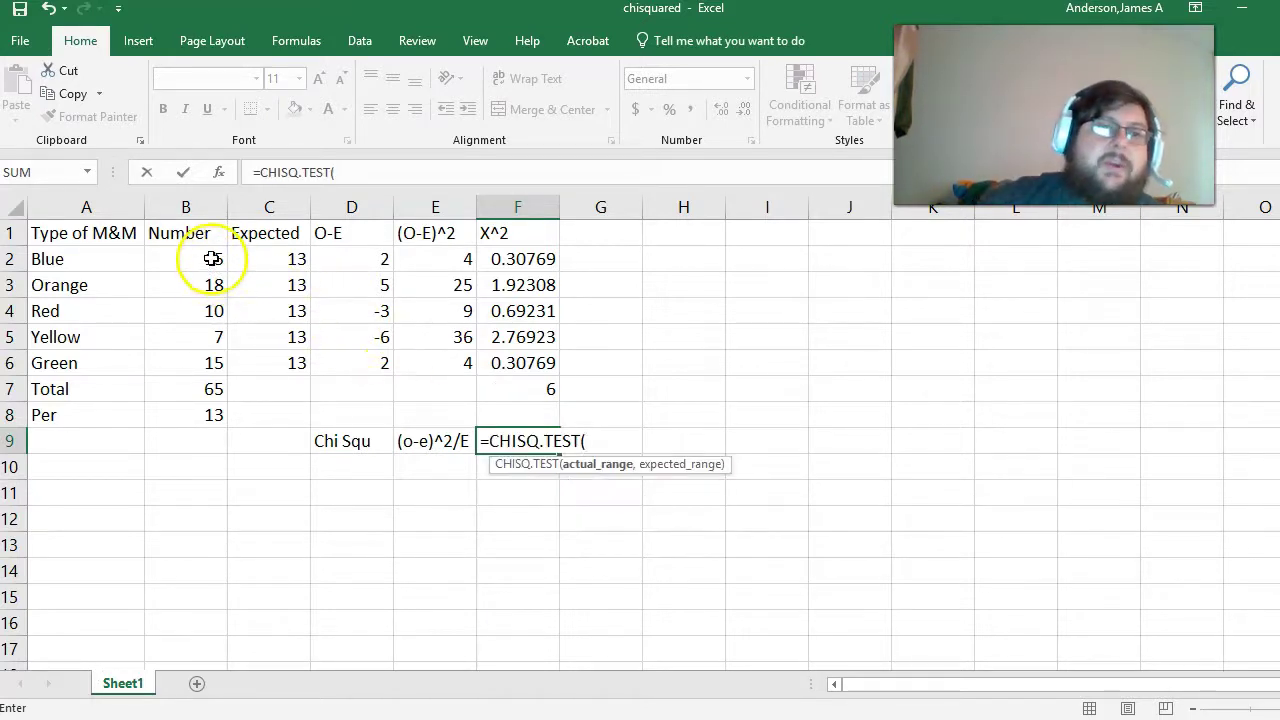
left_click_drag(191, 257, 196, 358)
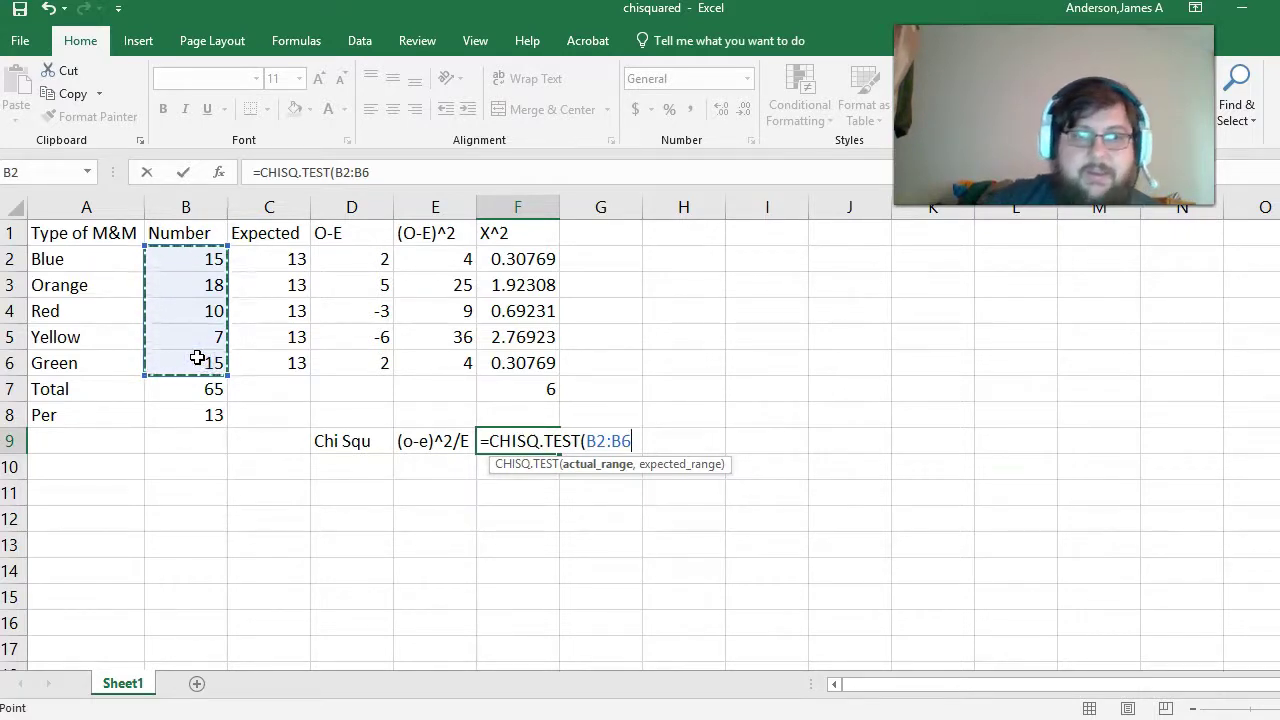
type(",")
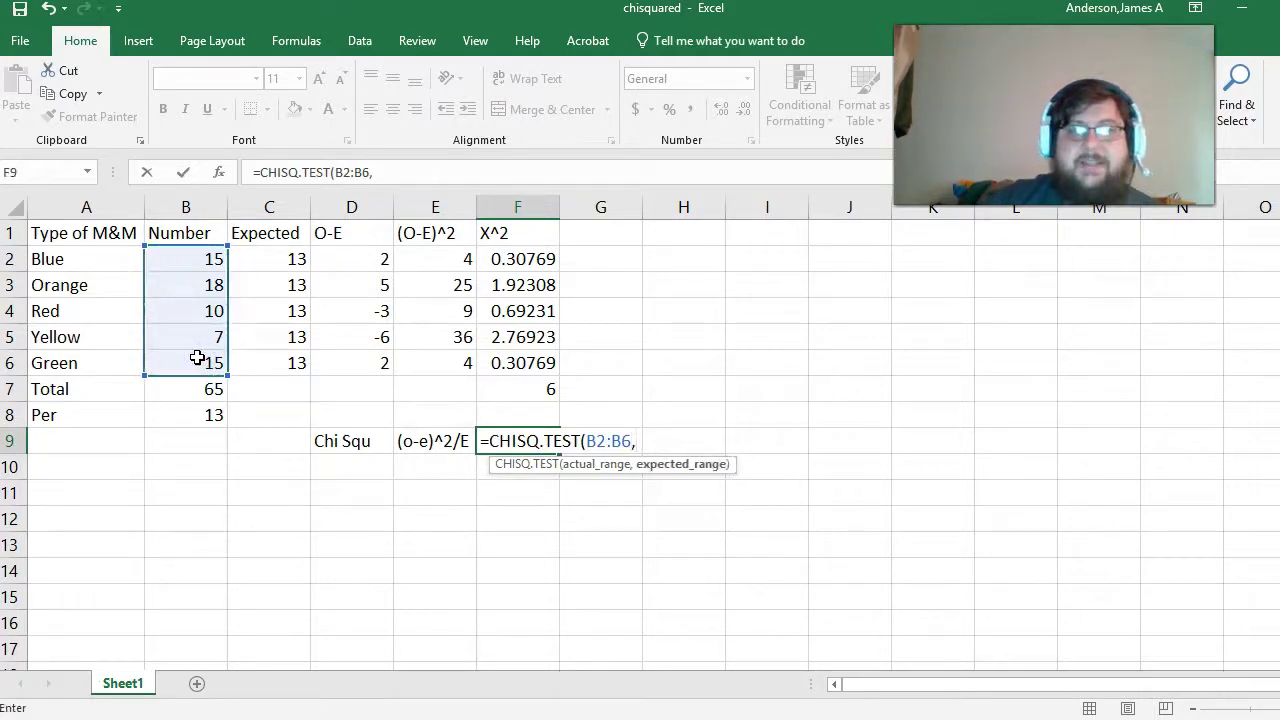
left_click_drag(282, 254, 274, 363)
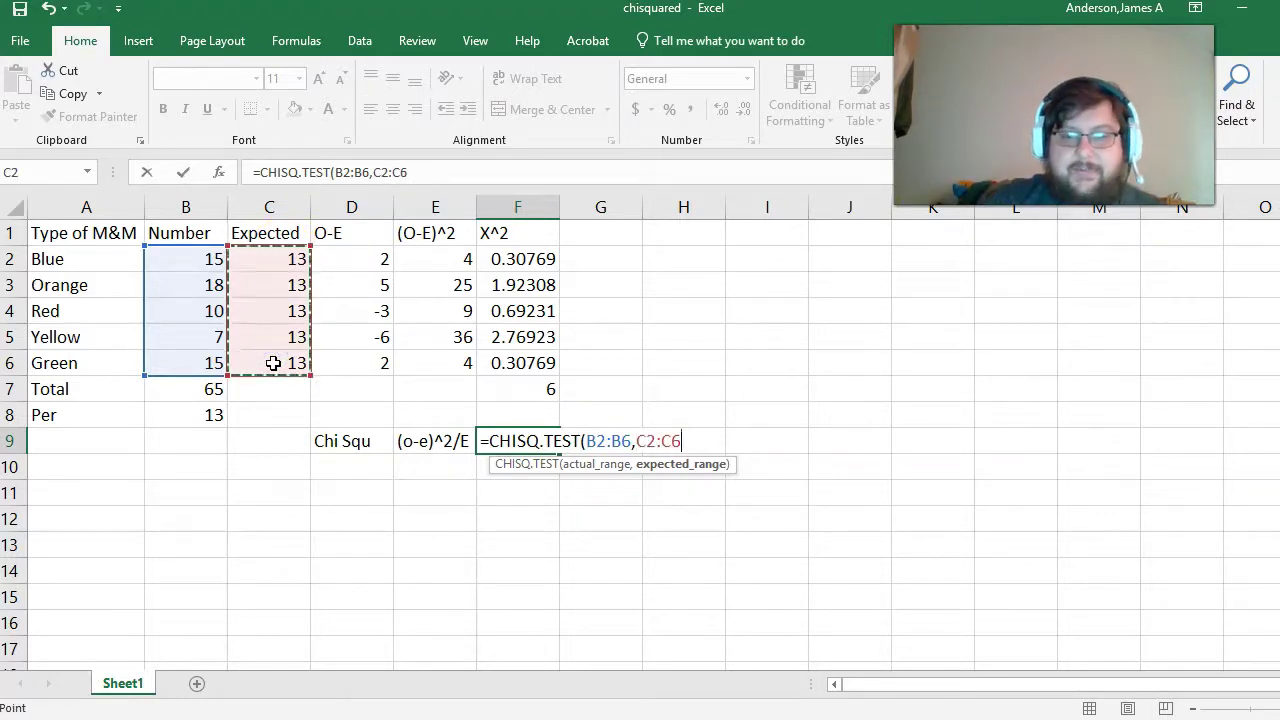
type(")")
key("Return")
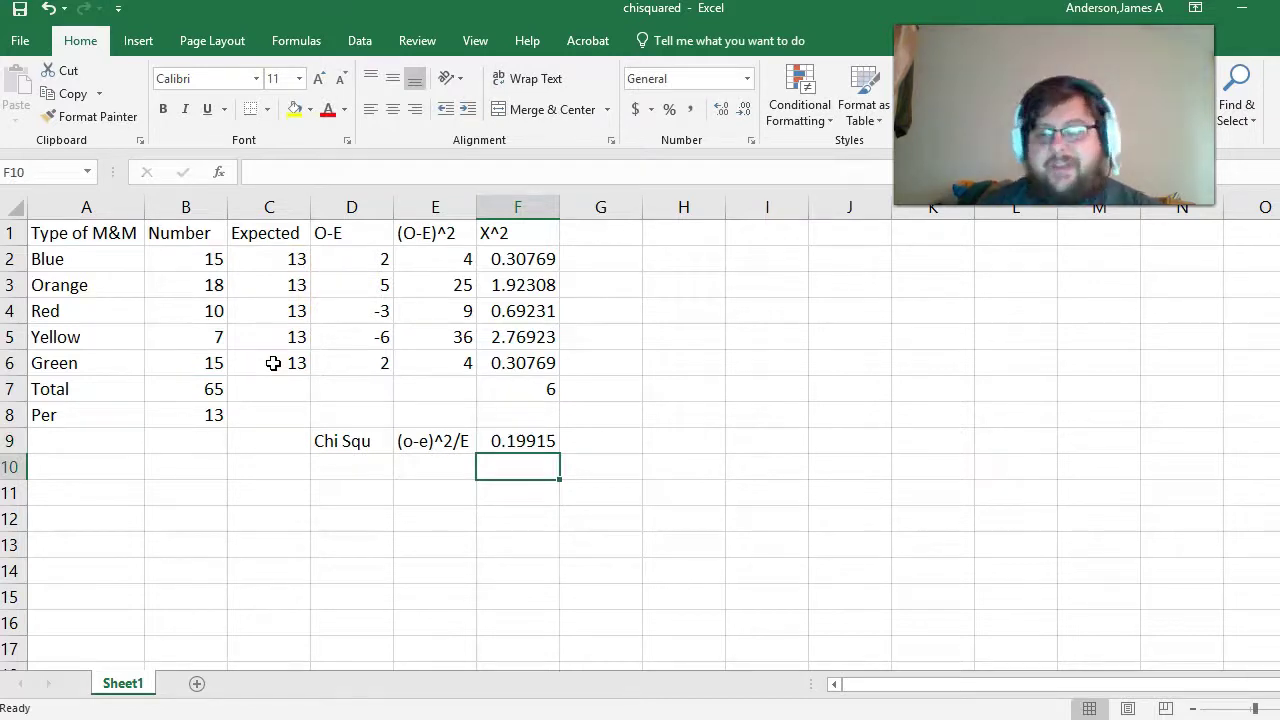
Label the test result by entering "Chi Squared" in F8, just above it
key("Up")
key("Up")
type("Chi")
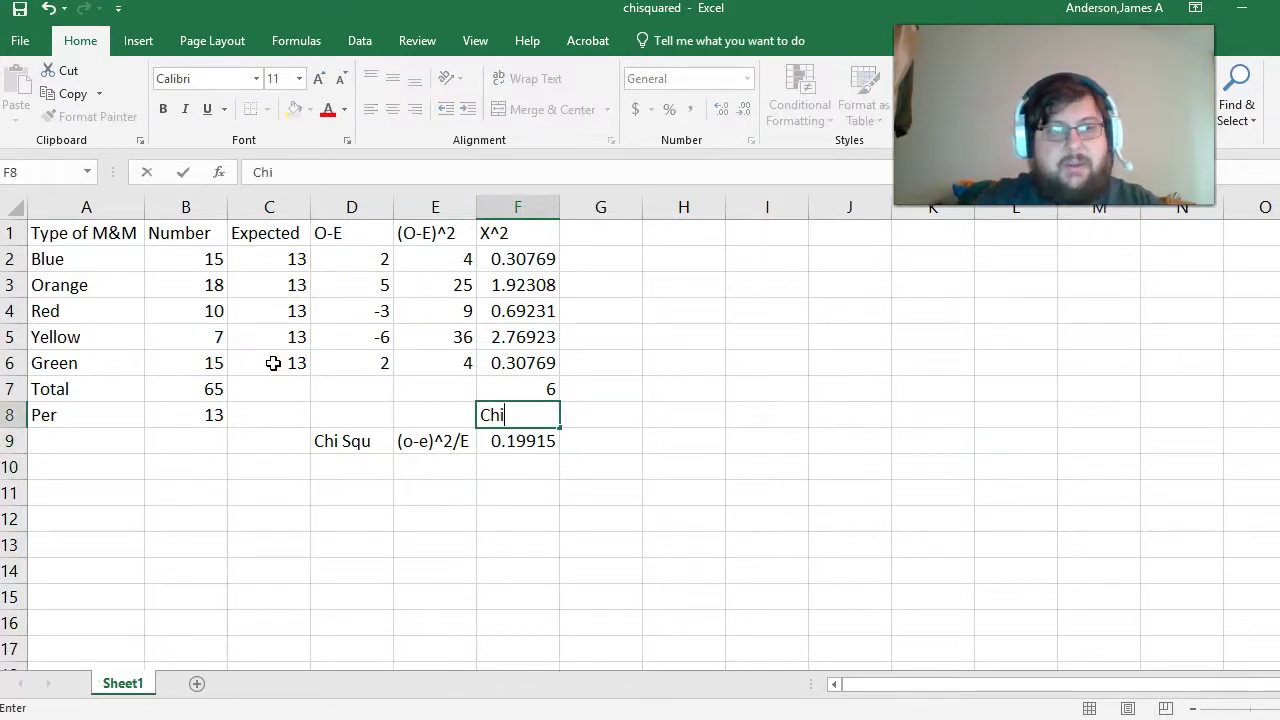
type(" Squared")
key("Return")
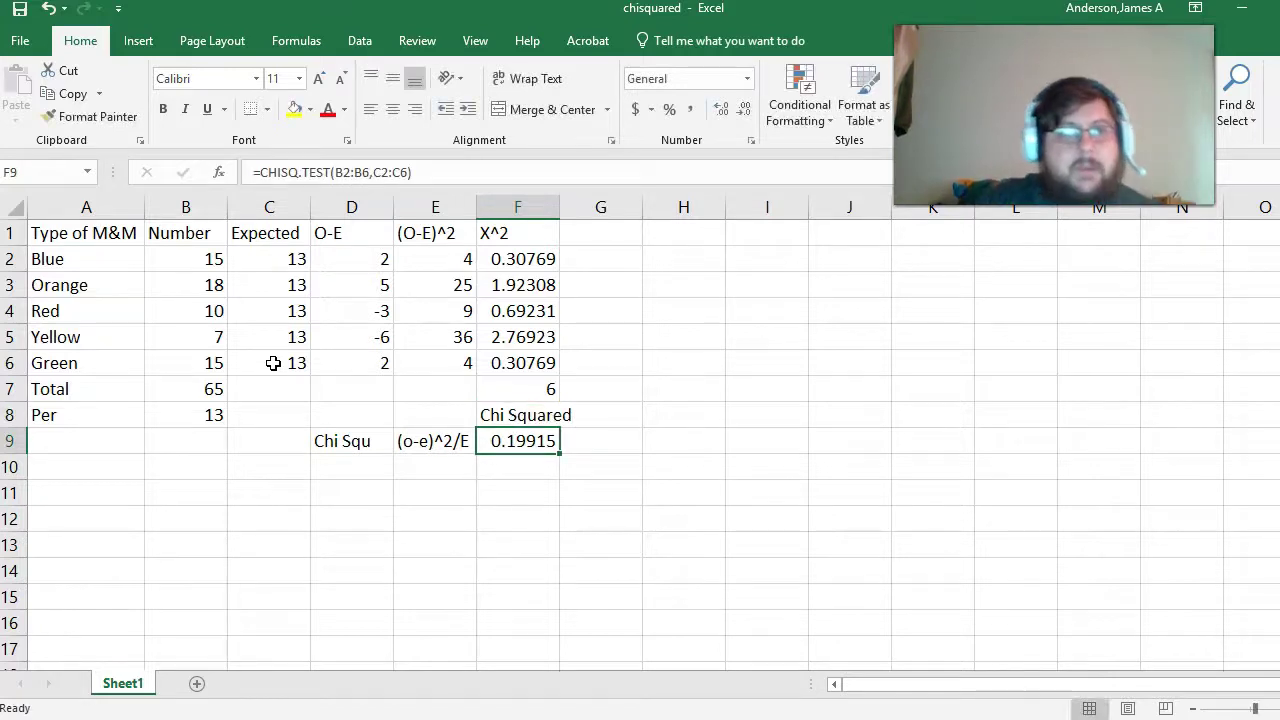
Enter the category labels "Dominant", "Recessive" and "Heterozygous" in A12 to A14, below the M&M table
key("Left")
key("Left")
key("Left")
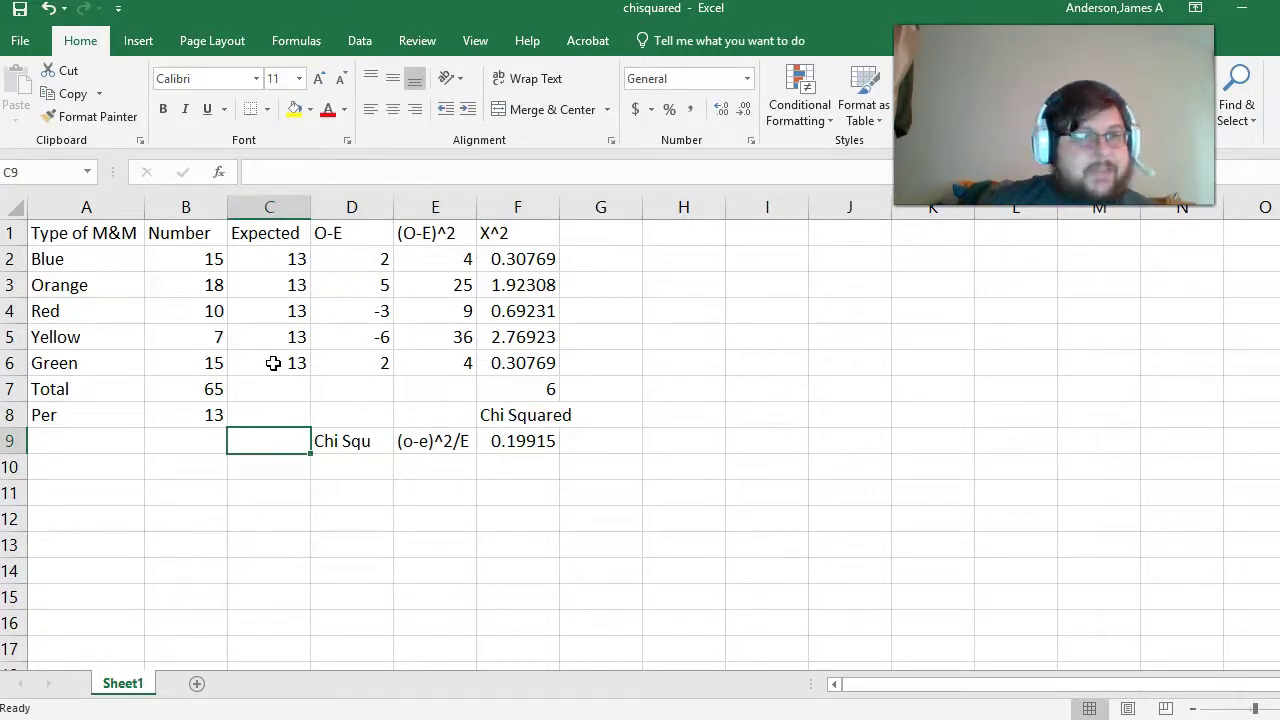
key("Left")
key("Left")
key("Down")
key("Down")
key("Down")
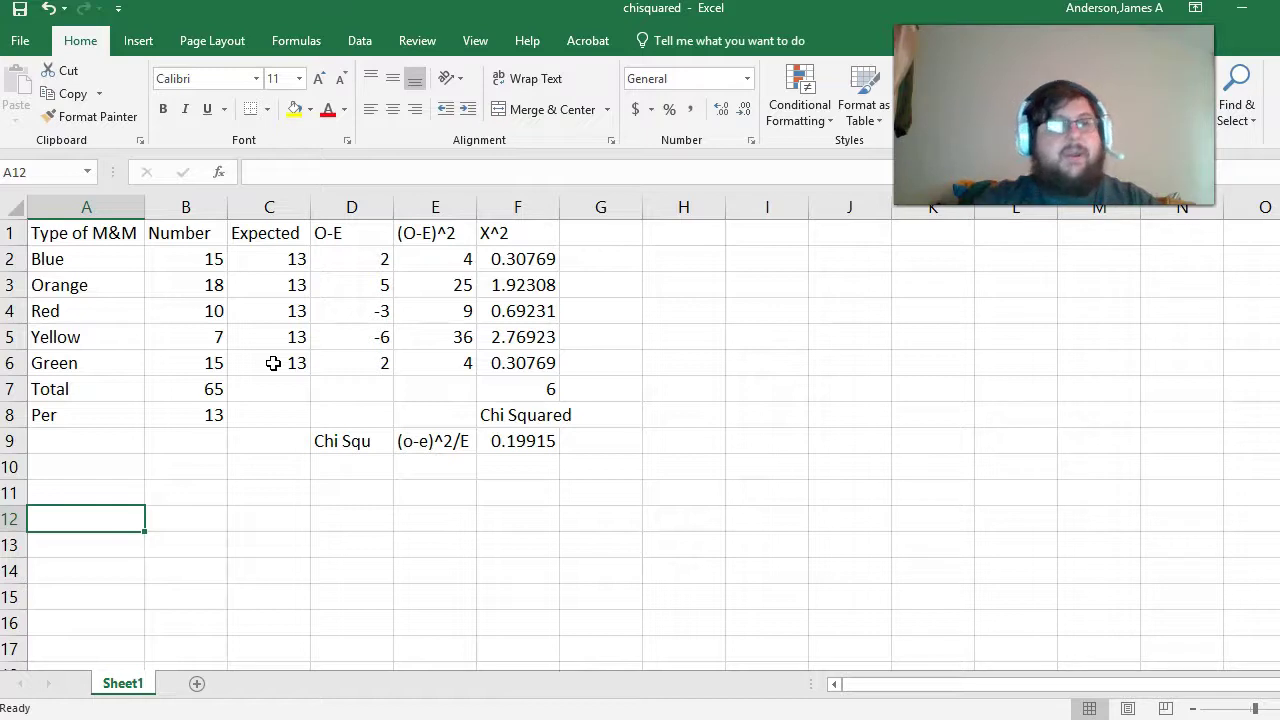
type("Dominant")
key("Return")
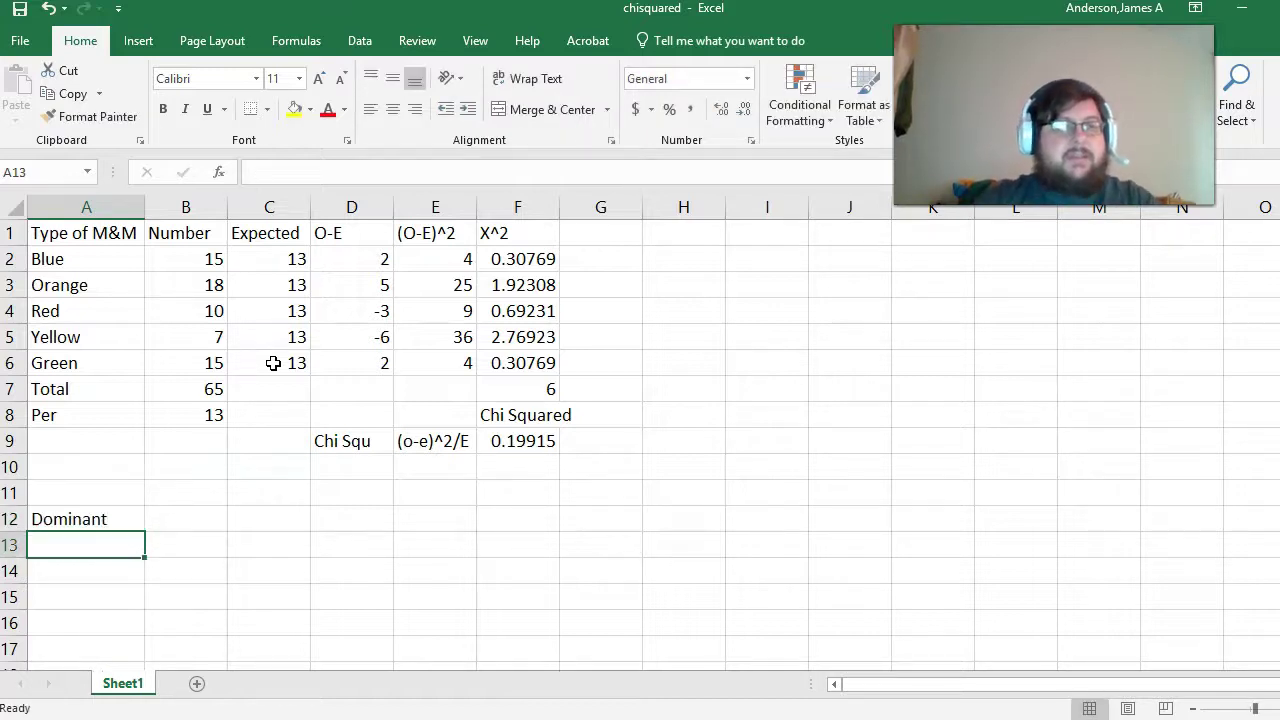
type("Recessive")
key("Return")
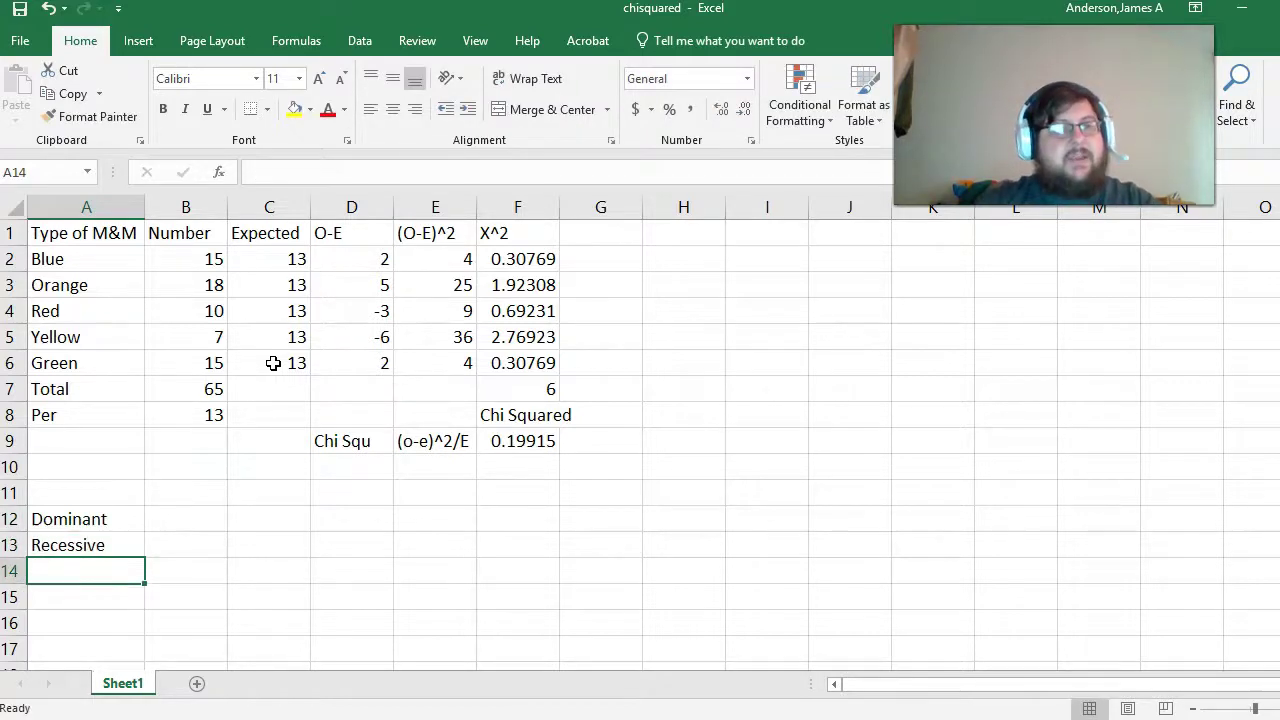
type("Hetero")
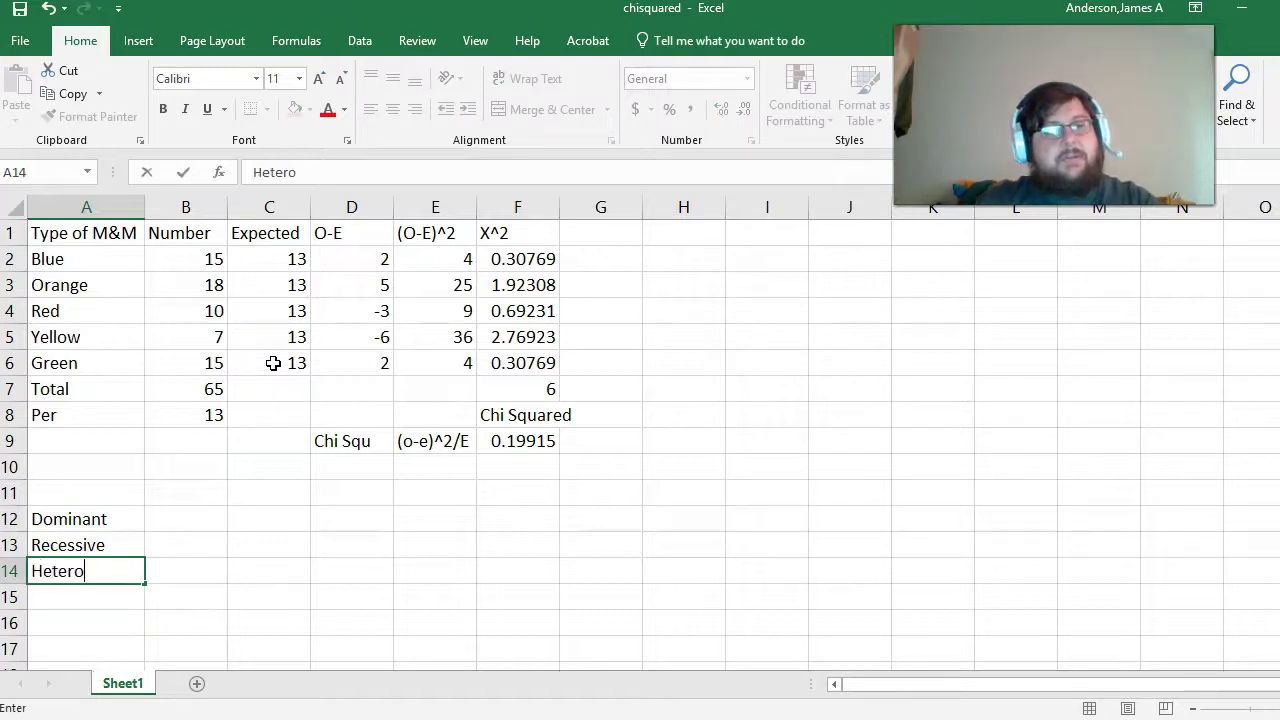
type("zygous")
key("Return")
Head the new category list with "Genetics" in A11
key("Right")
key("Up")
key("Up")
key("Up")
key("Up")
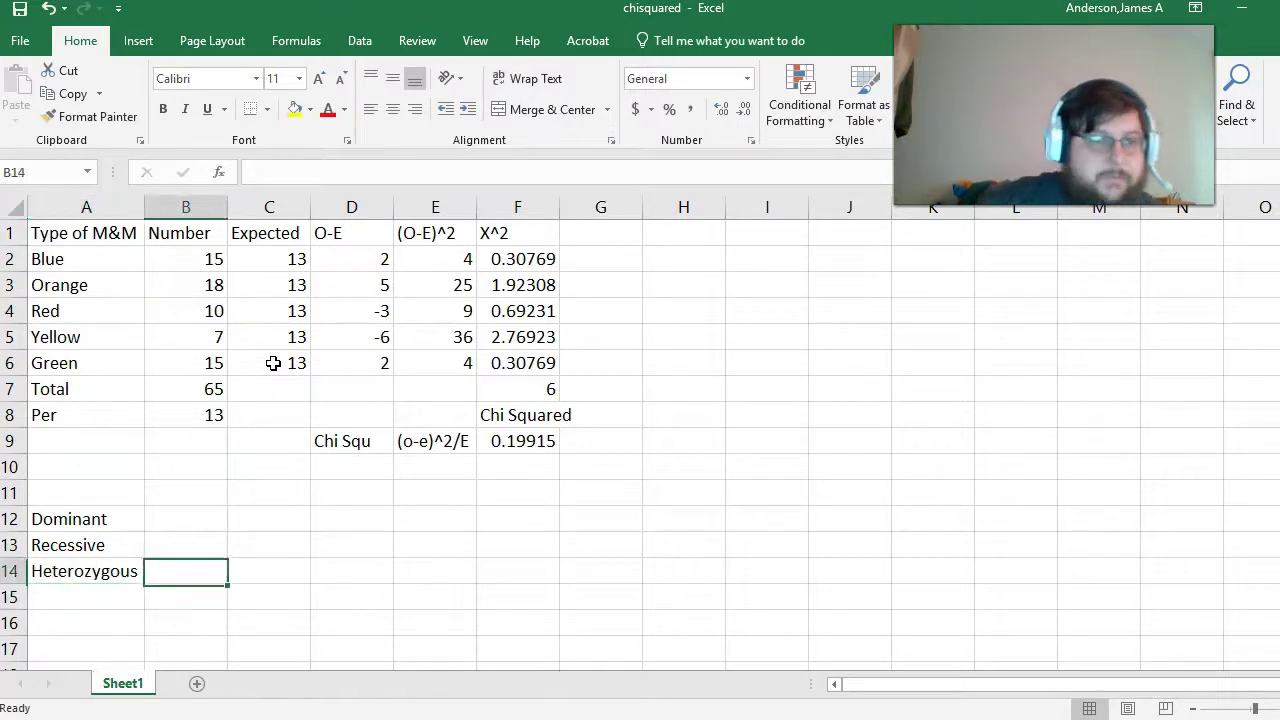
key("Left")
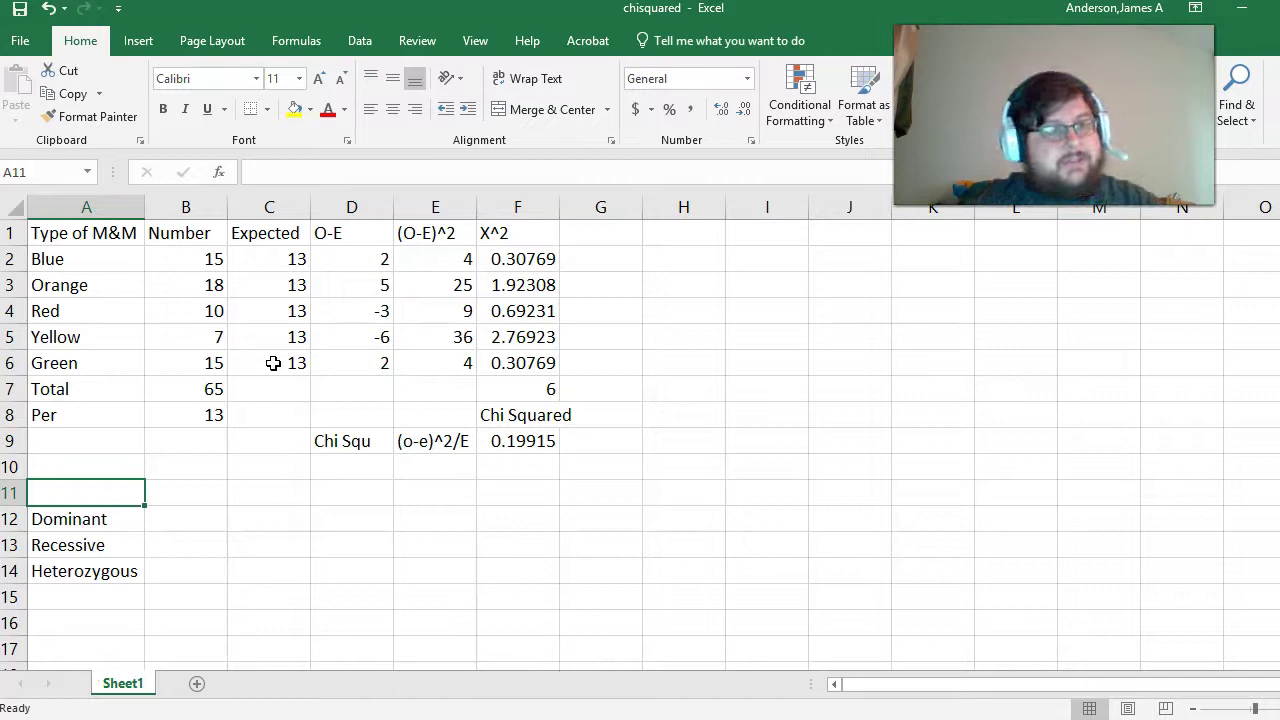
type("Genetic")
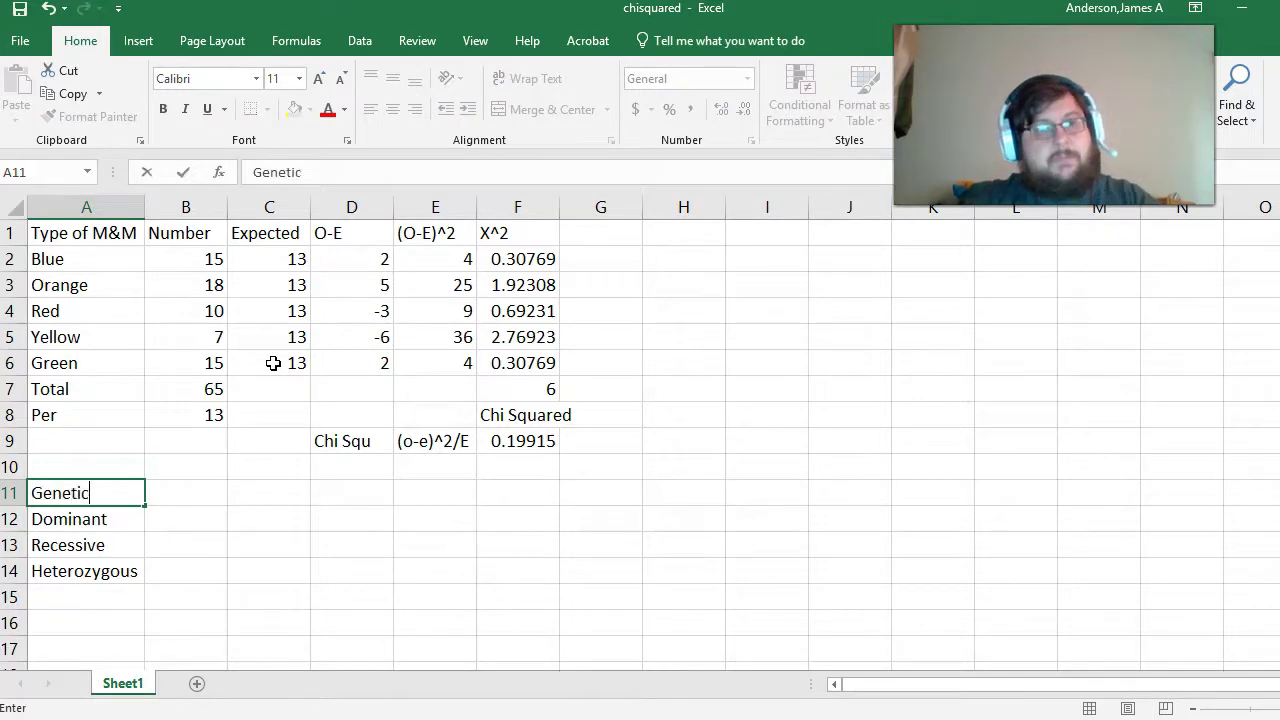
type("s")
key("Return")
Enter the counts 132 for Dominant, 143 for Recessive and 312 for Heterozygous in B12 to B14
key("Right")
type("1")
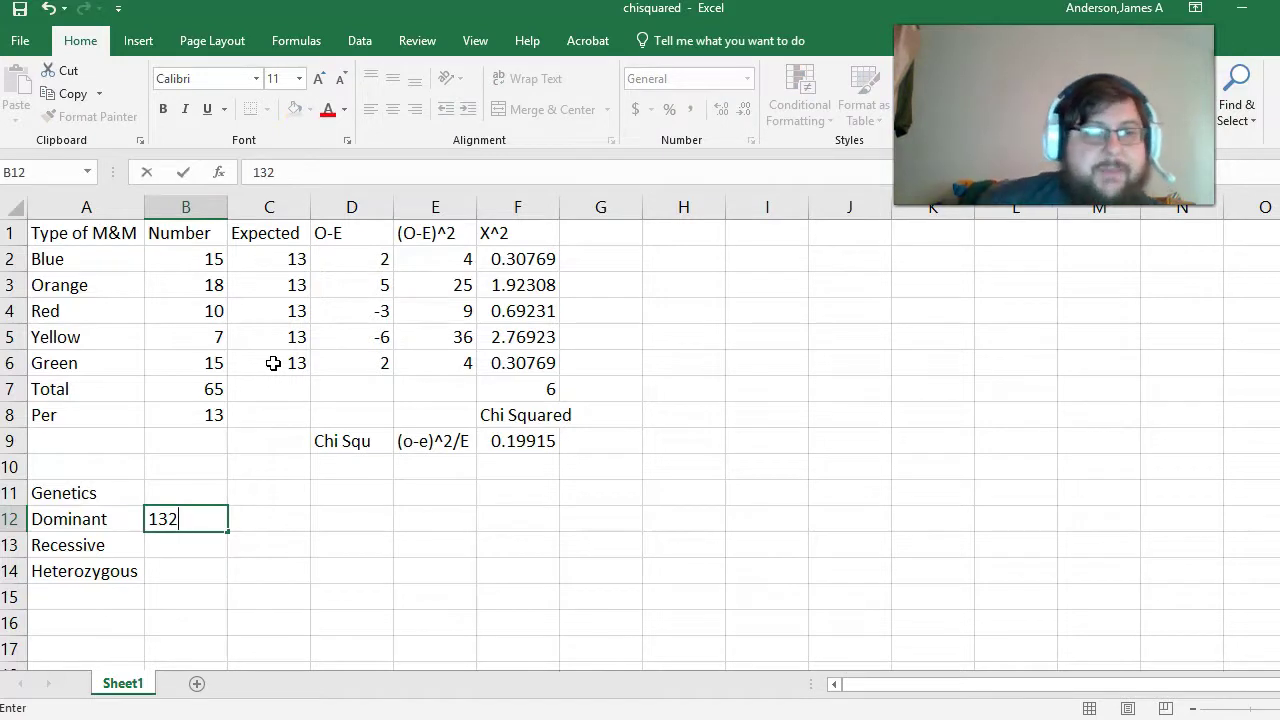
key("Return")
type("143")
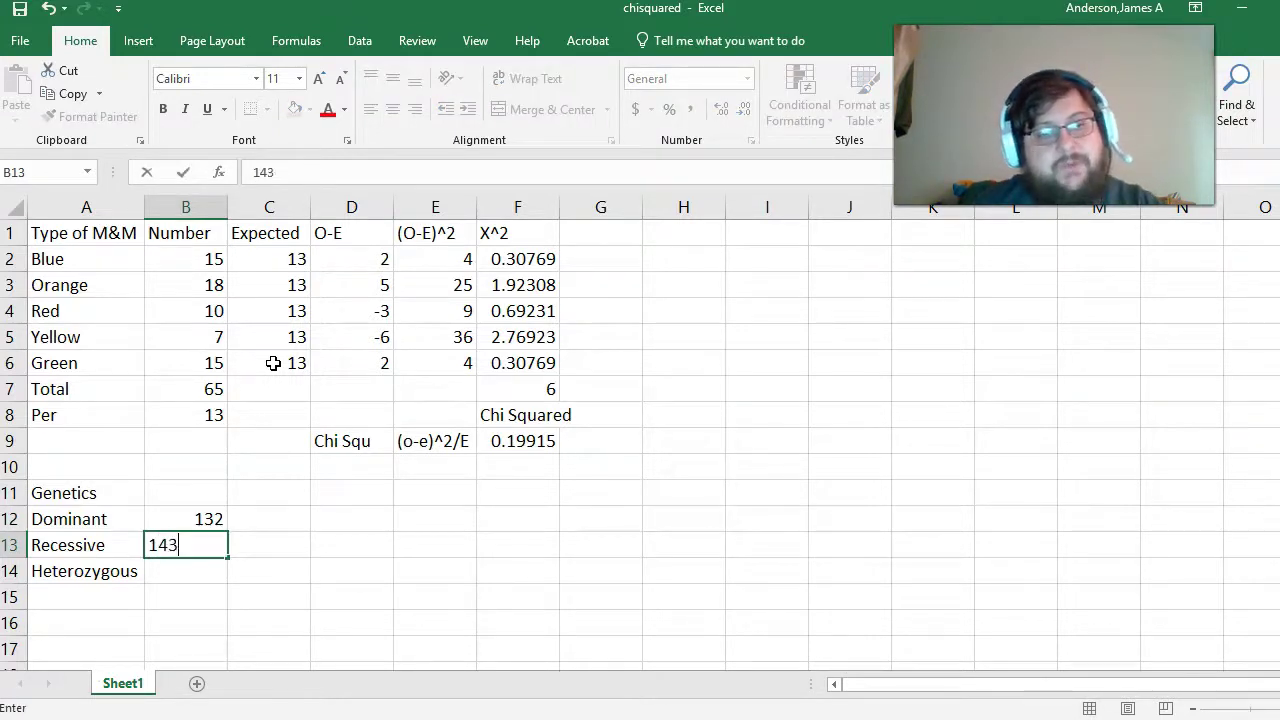
key("Return")
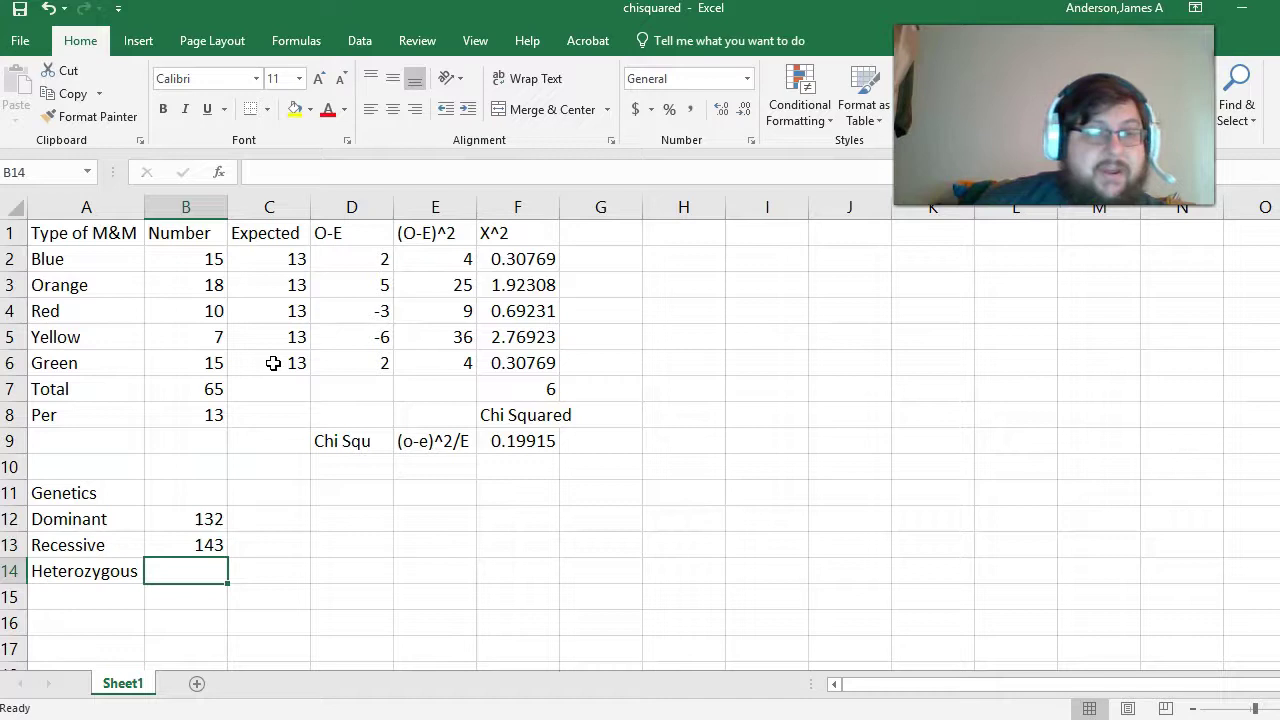
type("312")
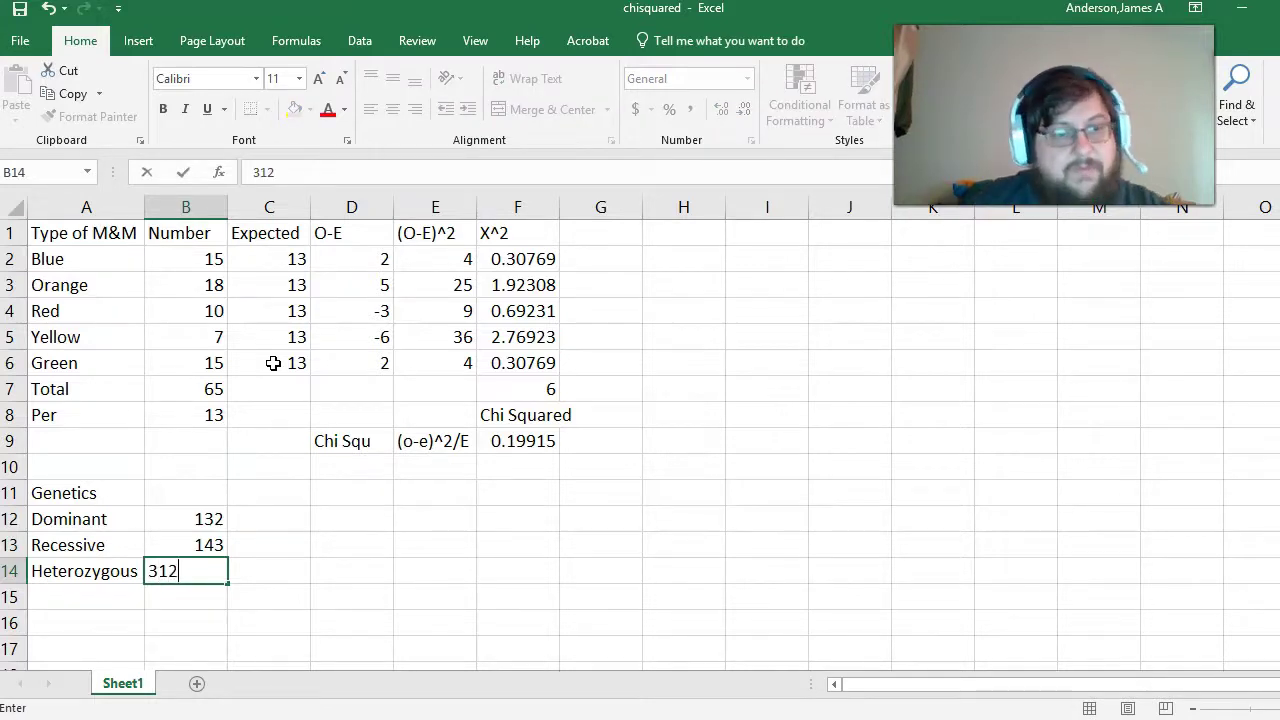
key("Return")
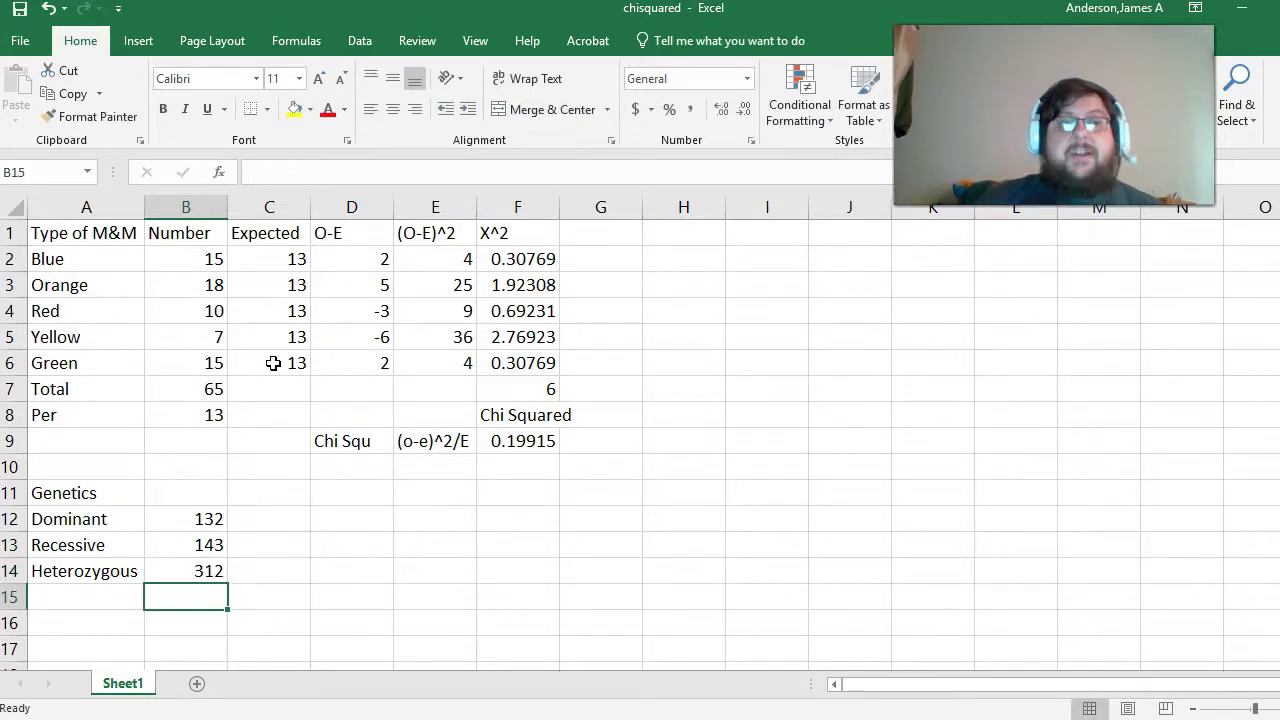
Head the count column of the genetics table with "Observed" in B11
key("Up")
key("Up")
key("Up")
key("Up")
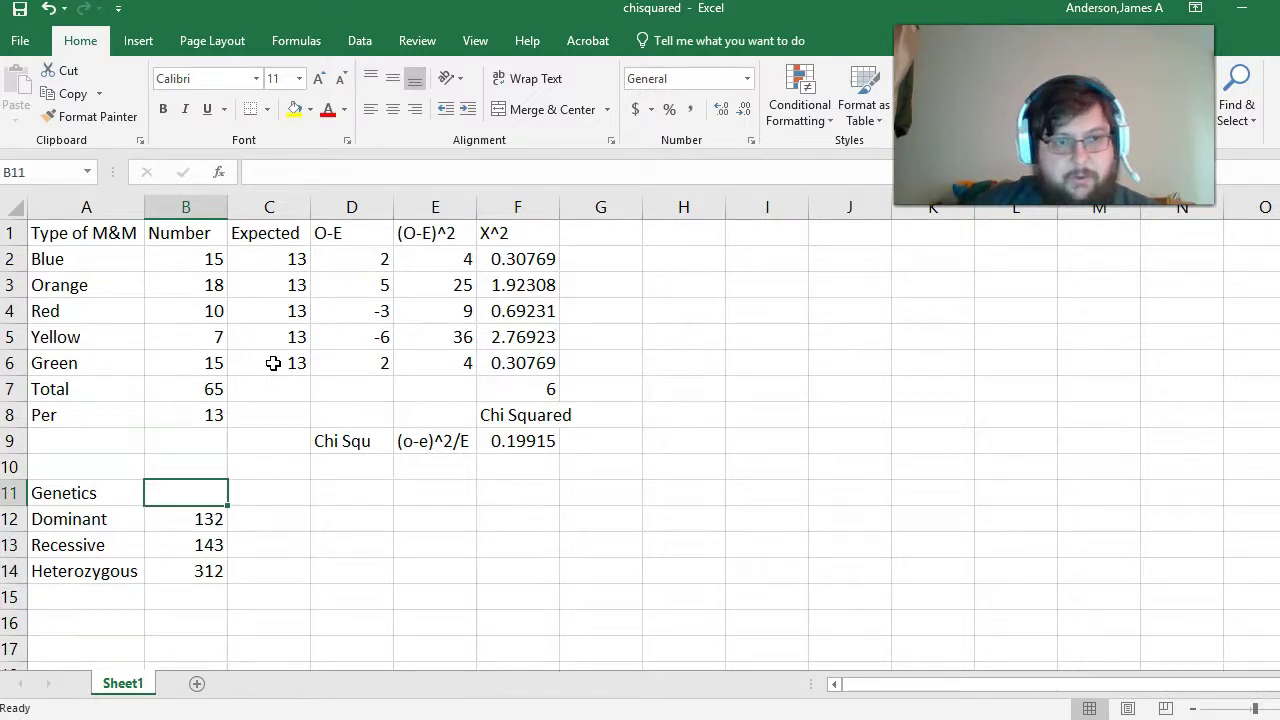
type("O")
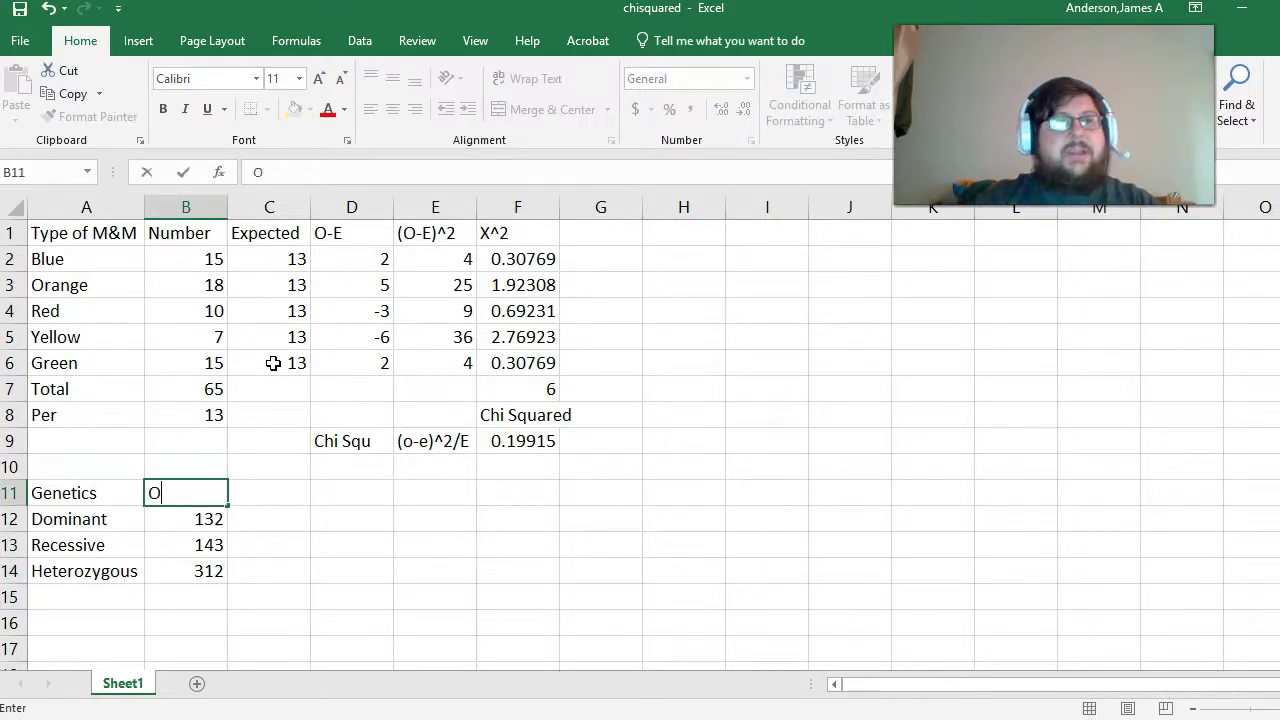
type("bserved")
key("Tab")
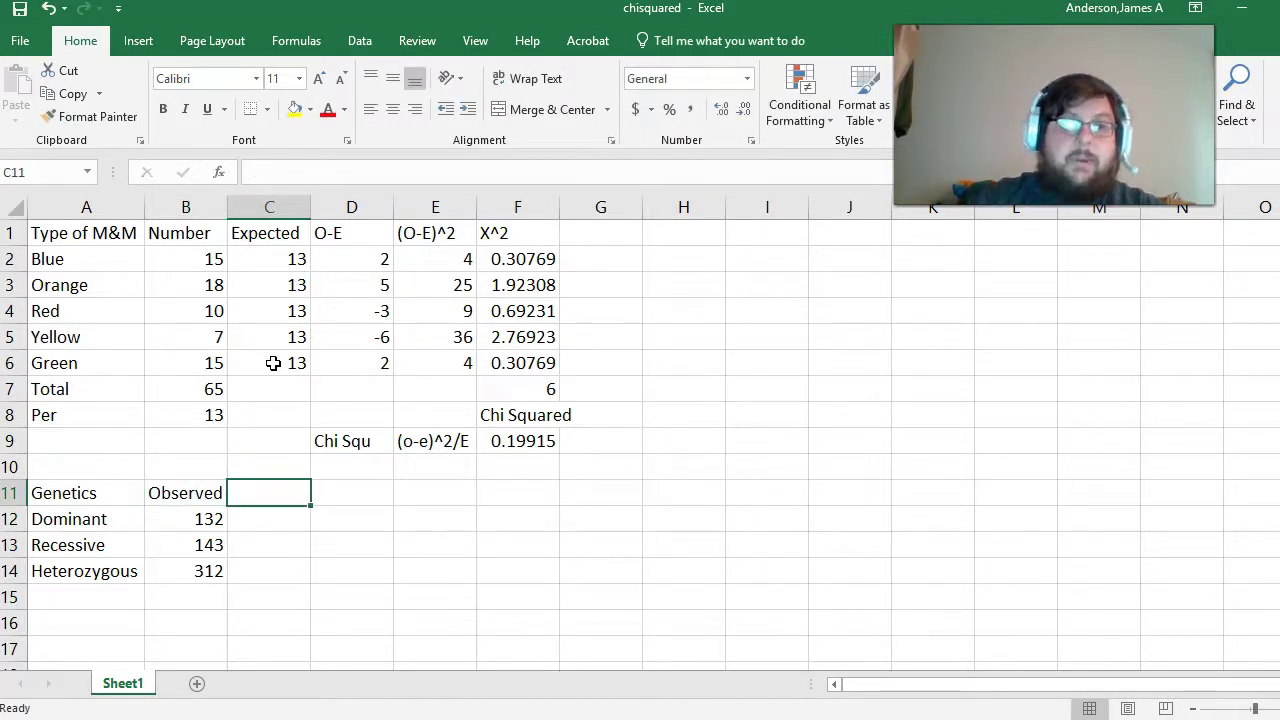
Add a "Total" row in A15 and sum the observed counts in B15 with =SUM(B12:B14)
key("Down")
key("Down")
key("Down")
key("Left")
key("Left")
key("Down")
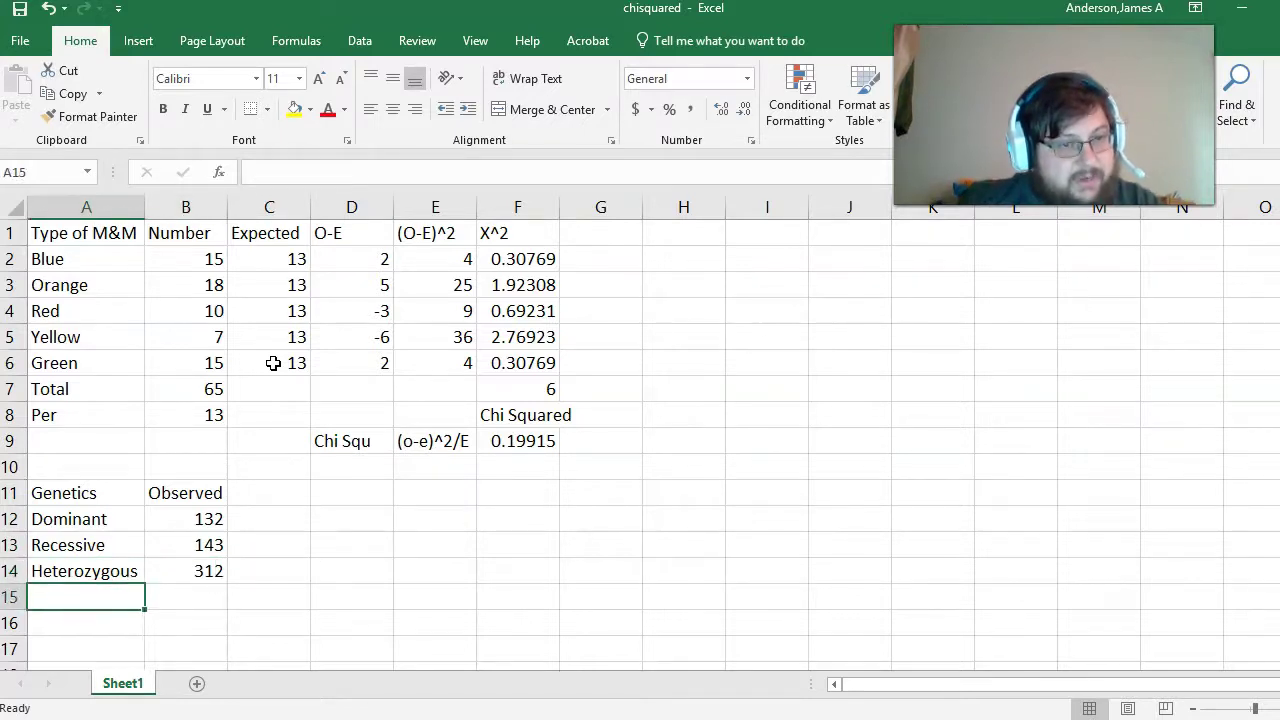
type("Total")
key("Tab")
type("=sum(")
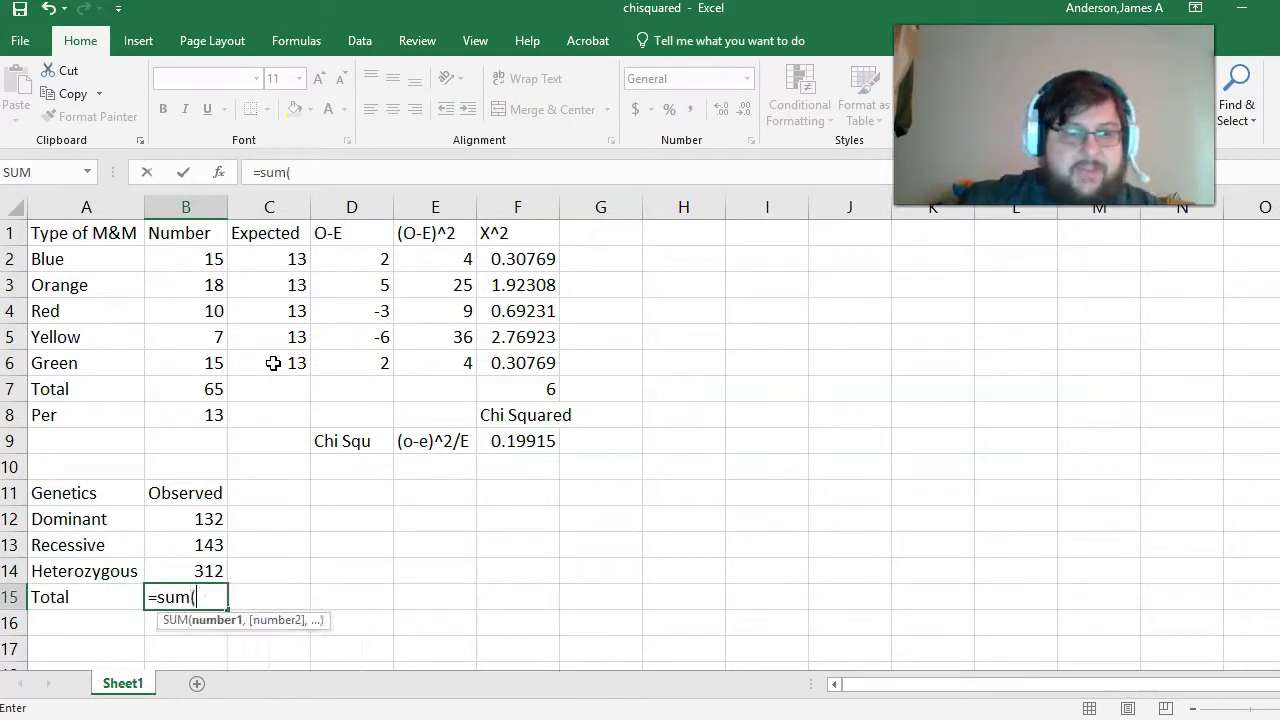
left_click_drag(180, 519, 181, 571)
type(")")
key("Return")
Add the column heading "Expected" in C11, next to Observed
key("Right")
key("Right")
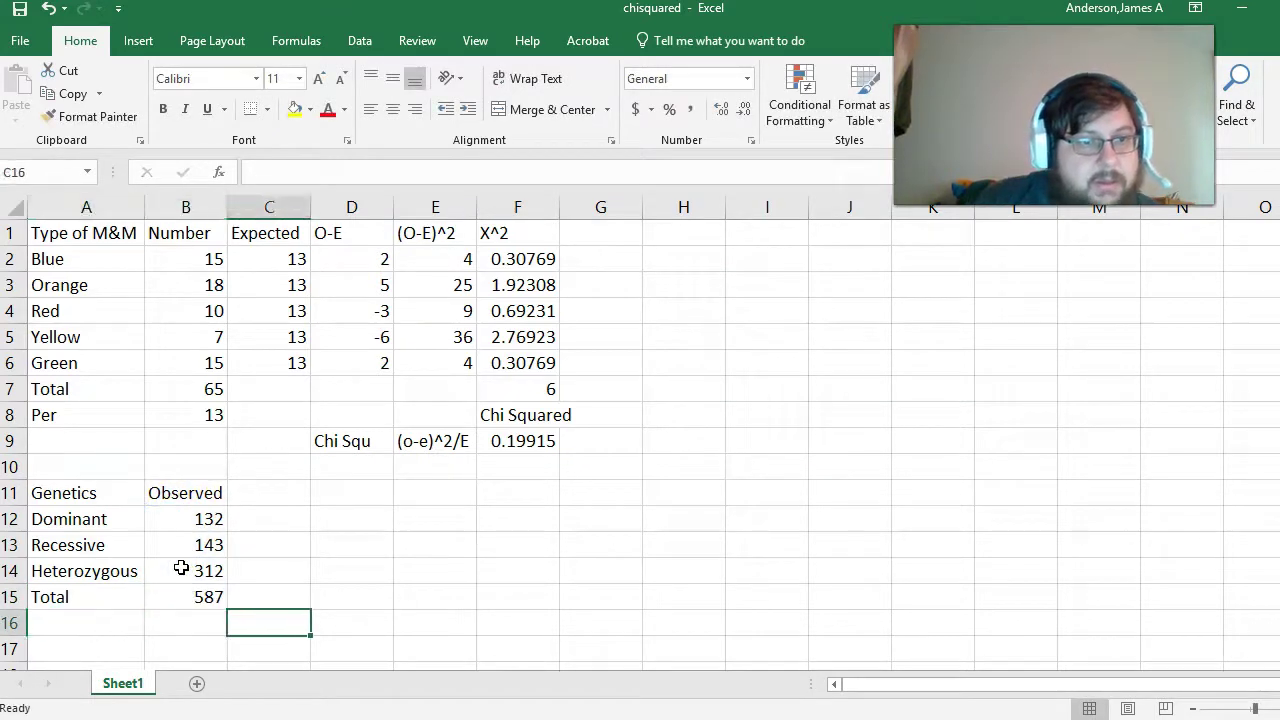
key("Up")
key("Up")
key("Up")
key("Up")
key("Up")
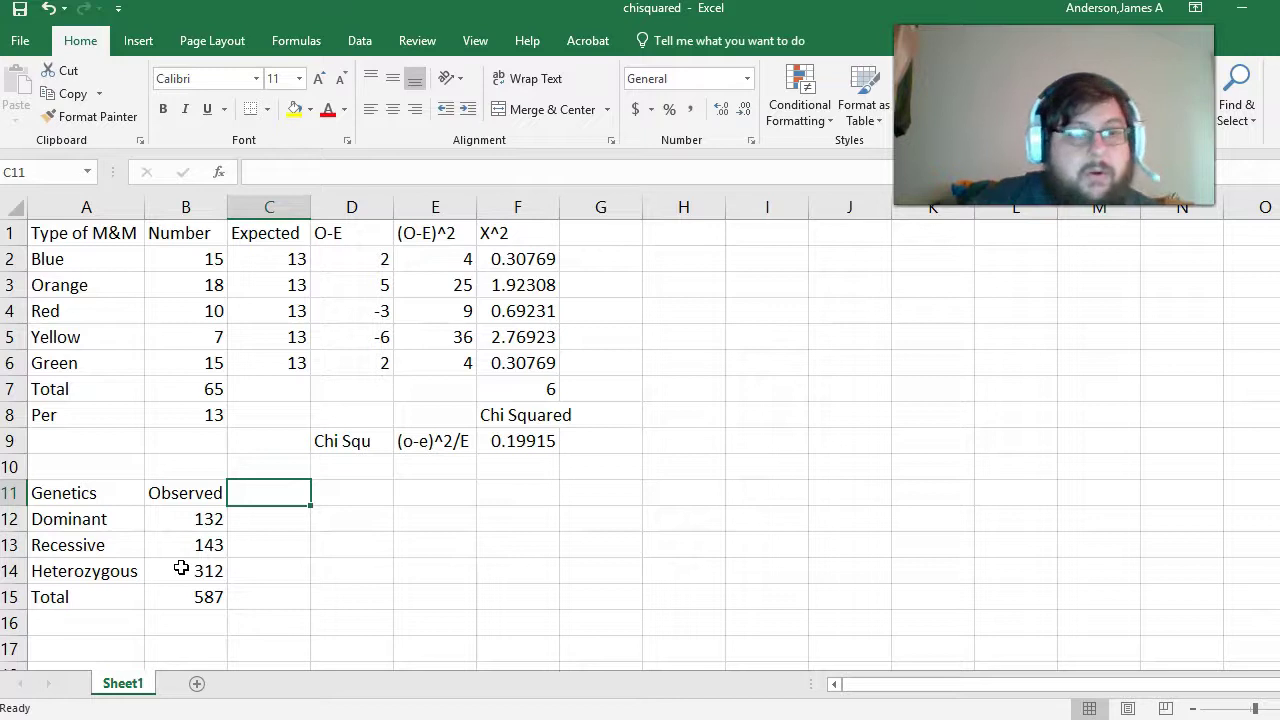
type("Expected")
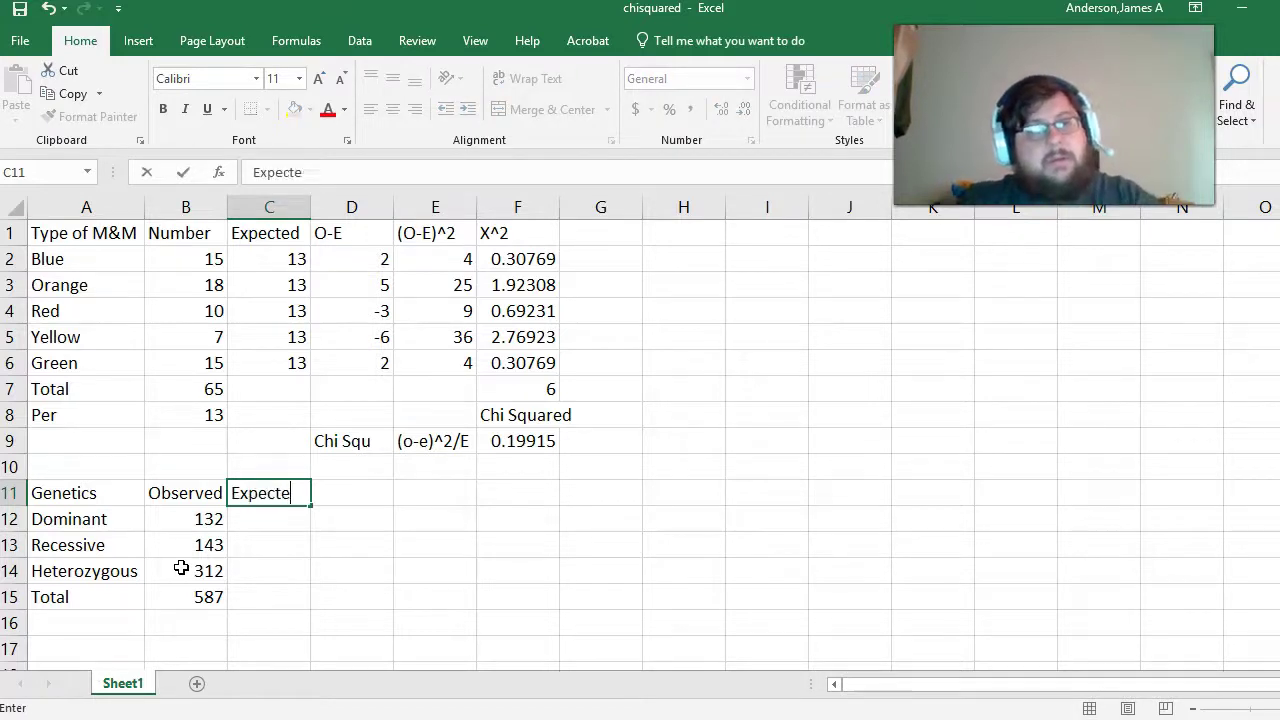
key("Return")
Calculate the expected Dominant and Recessive counts as a quarter of the total, with =B15*.25 in C12 and =.25*B15 in C13
type("=")
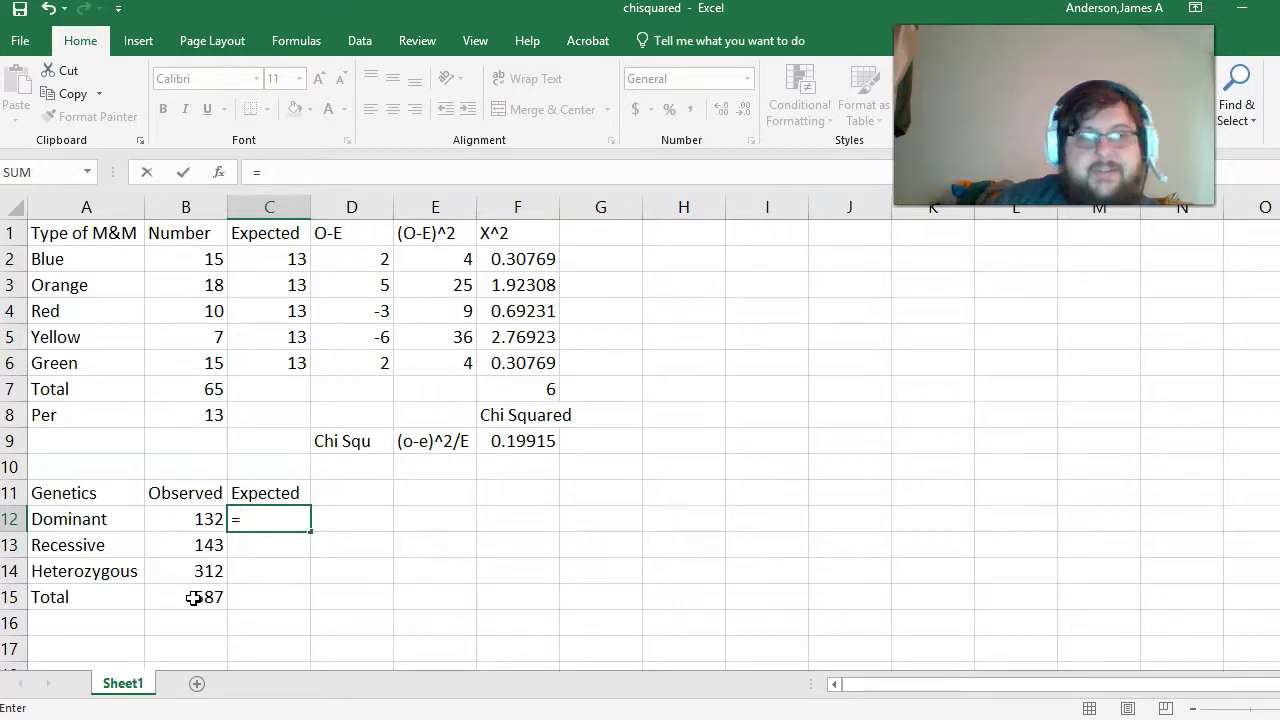
left_click(193, 598)
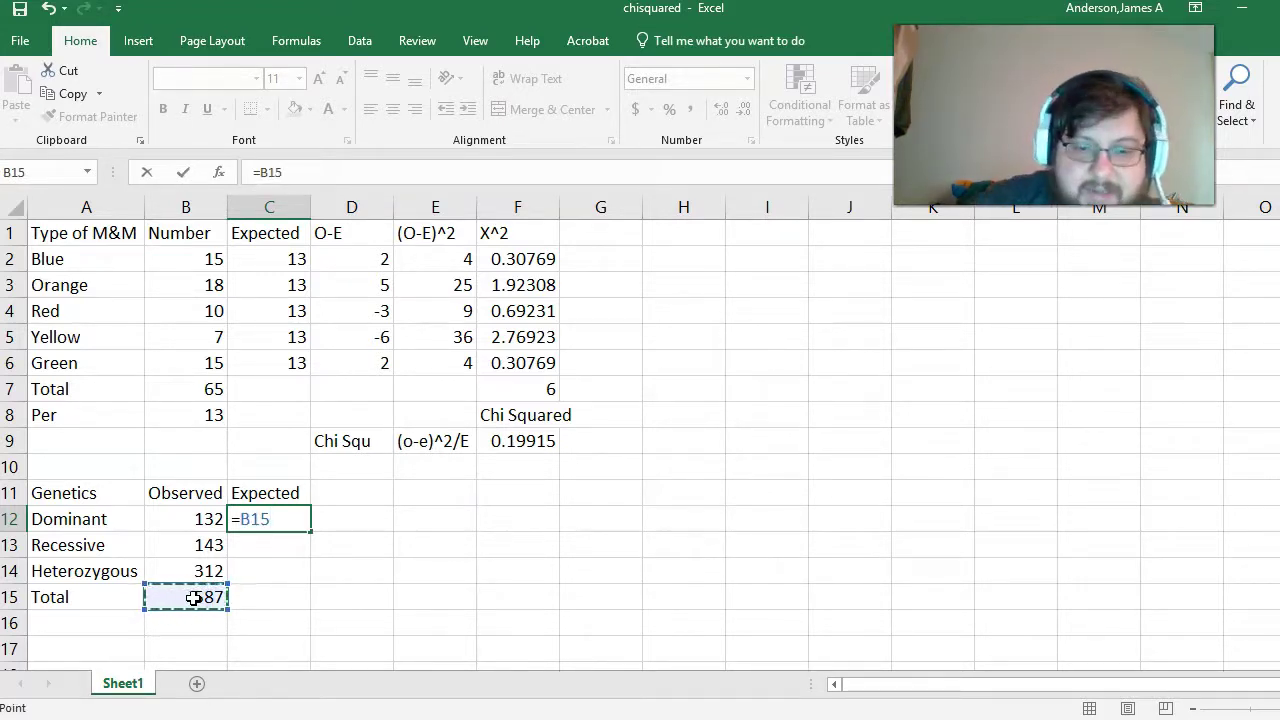
type("*.25")
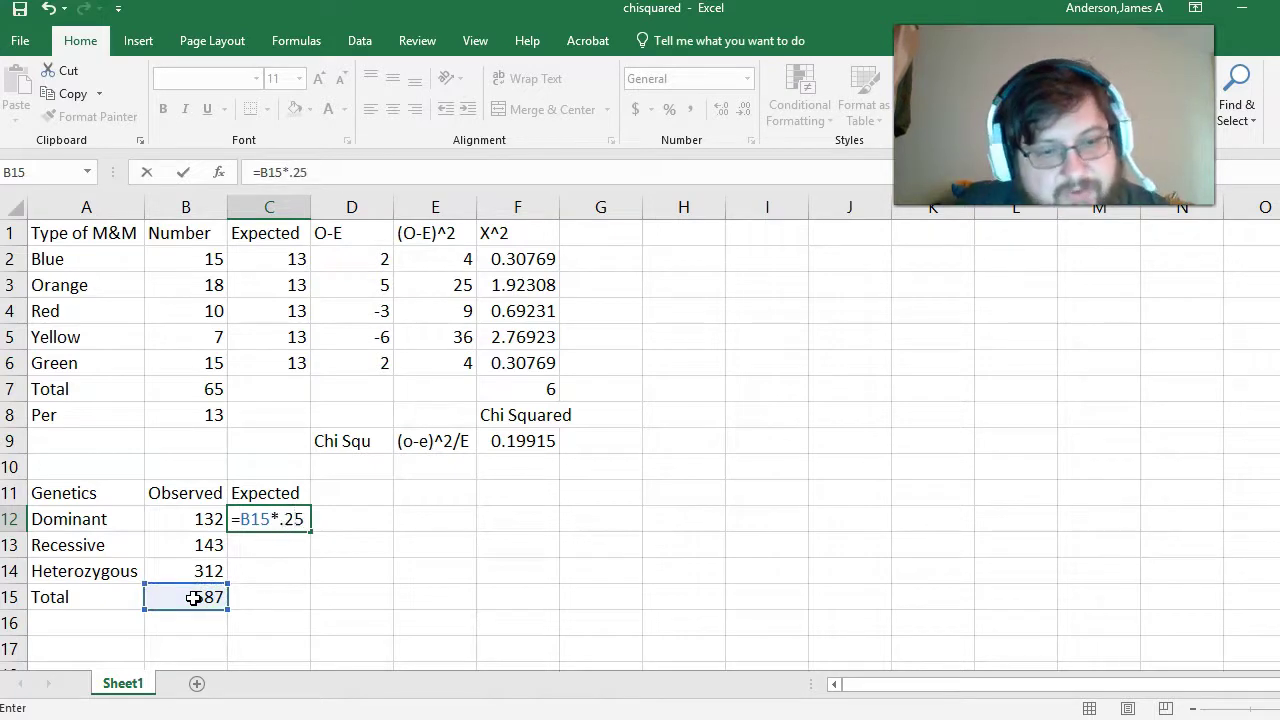
key("Return")
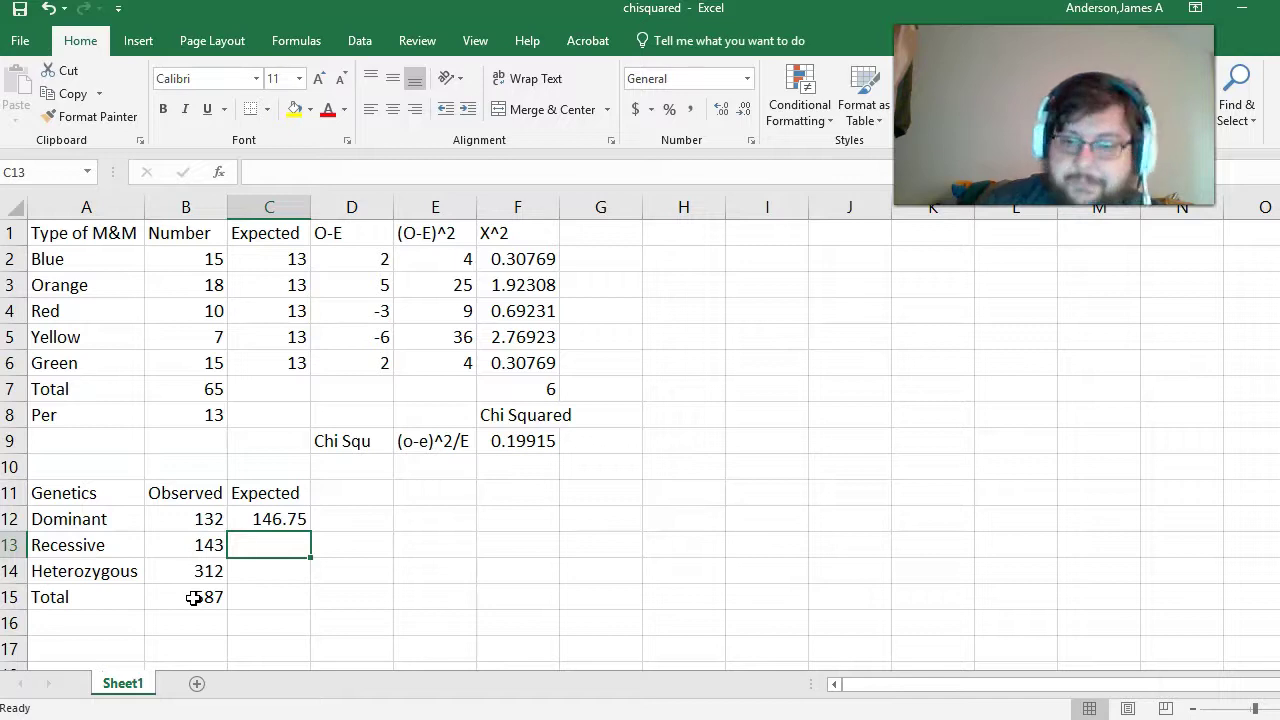
type("=.25")
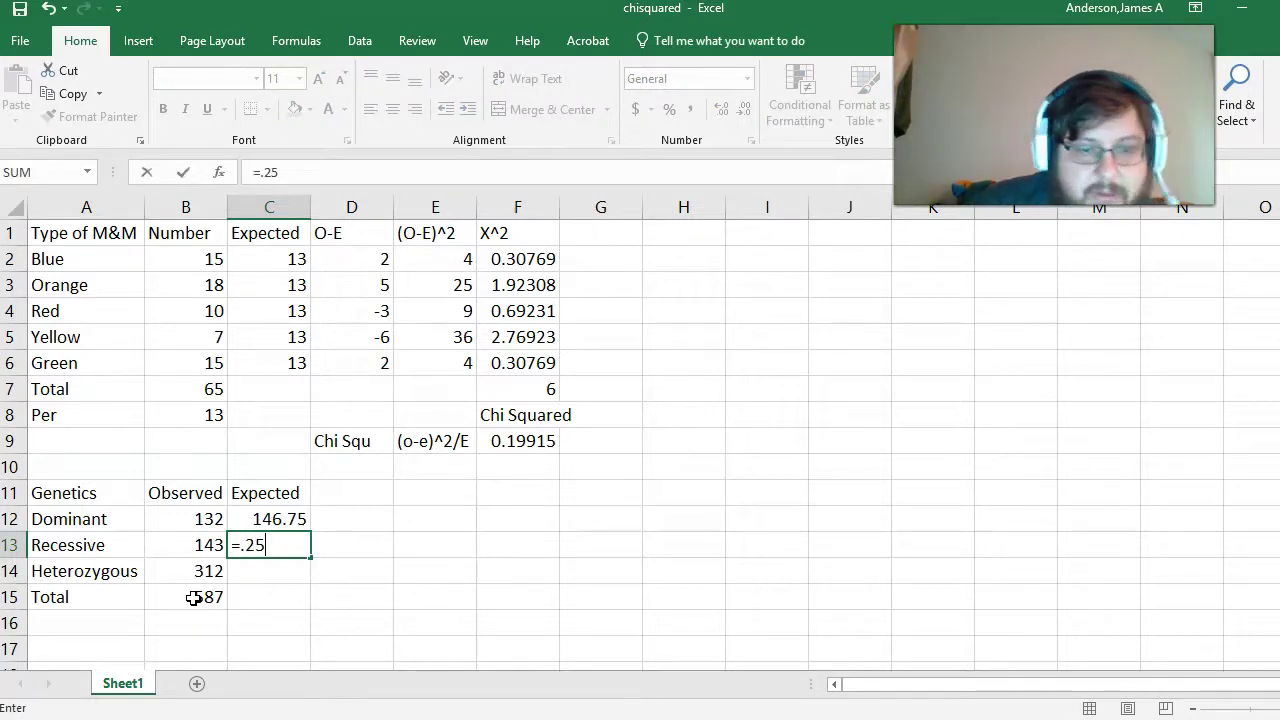
type("*")
left_click(193, 598)
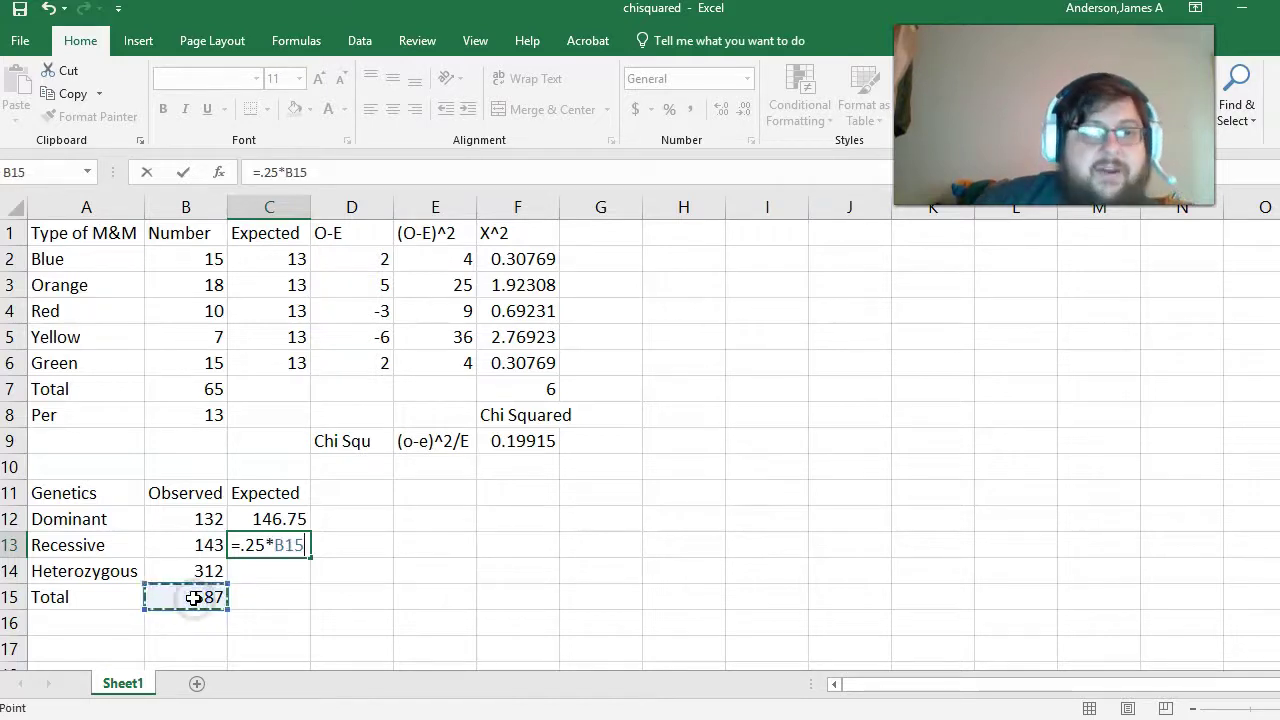
key("Return")
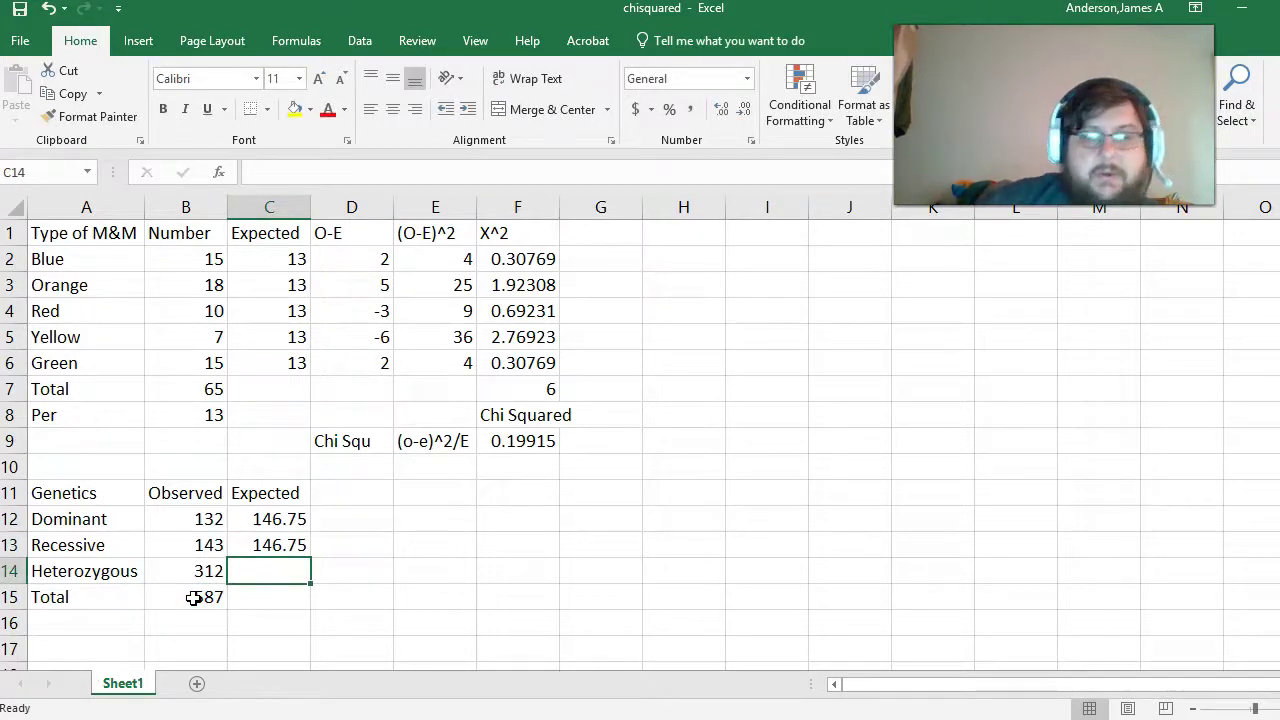
Calculate the expected Heterozygous count as half of the total with =.5*B15 in C14
type("=")
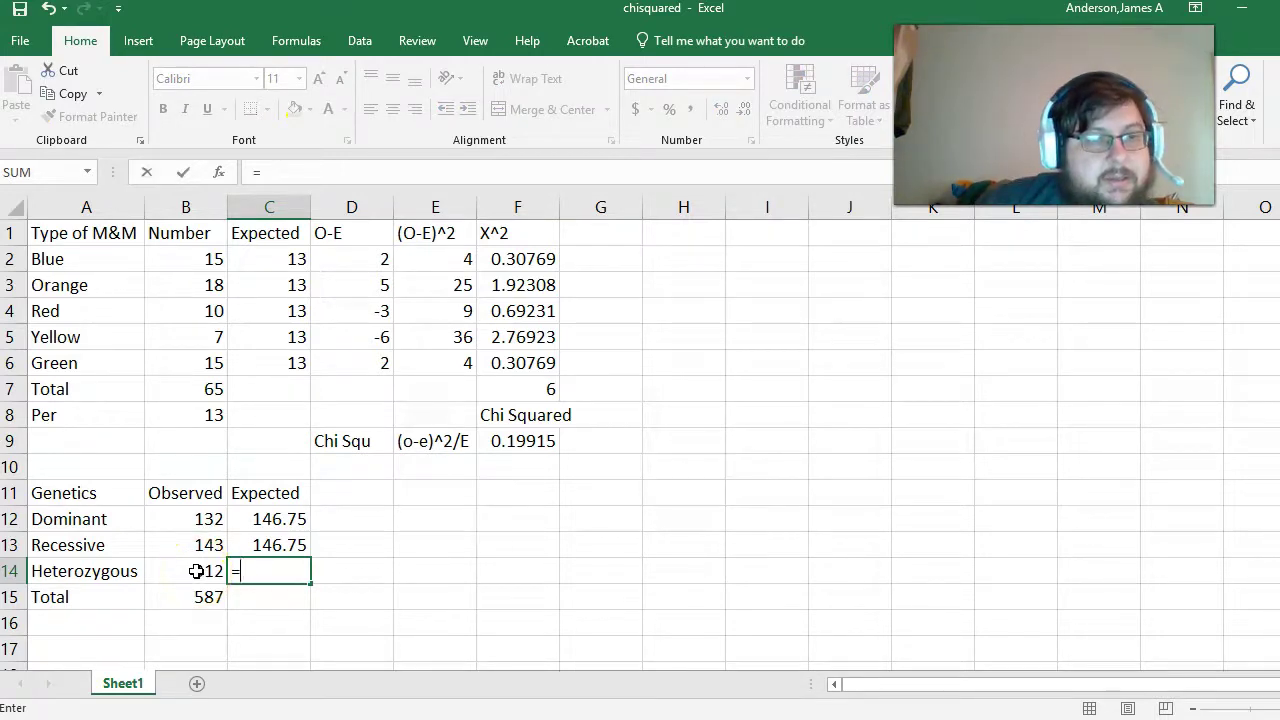
type(".8")
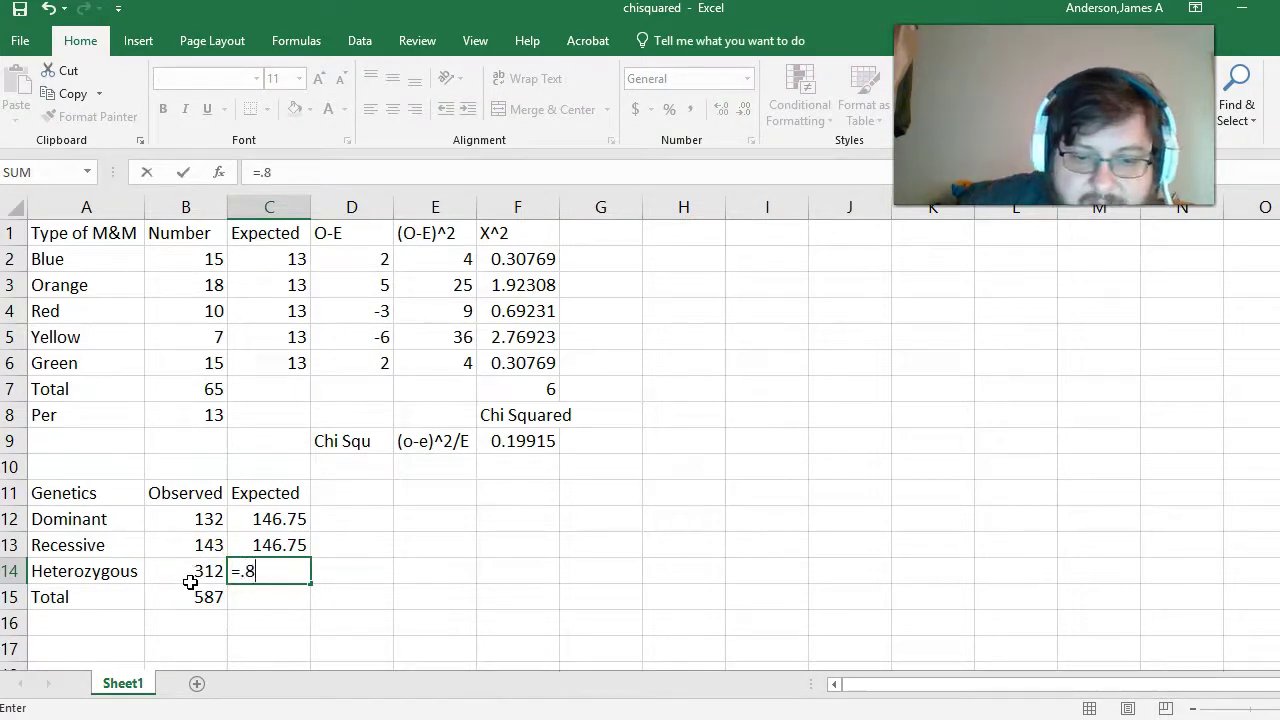
key("BackSpace")
key("BackSpace")
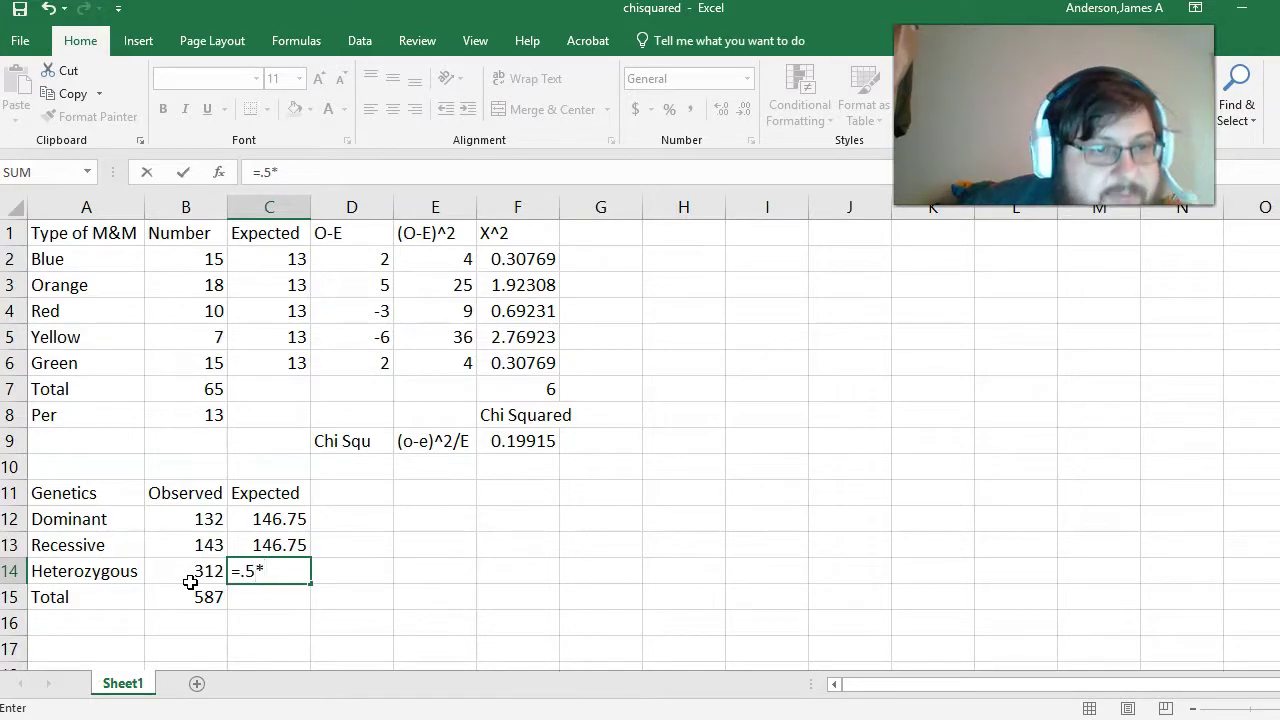
type("5*")
left_click(192, 597)
key("Return")
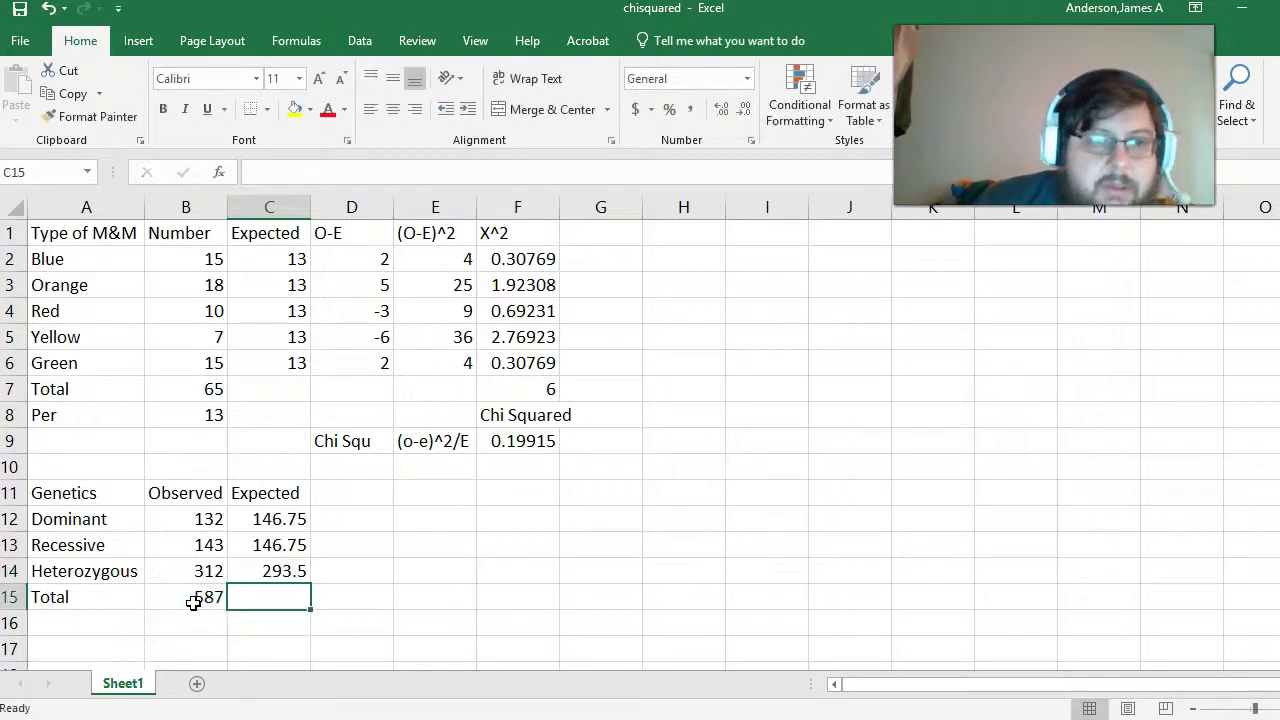
Add the column heading "O-E" in D11, next to the genetics table's Expected column
key("Right")
key("Right")
key("Up")
key("Left")
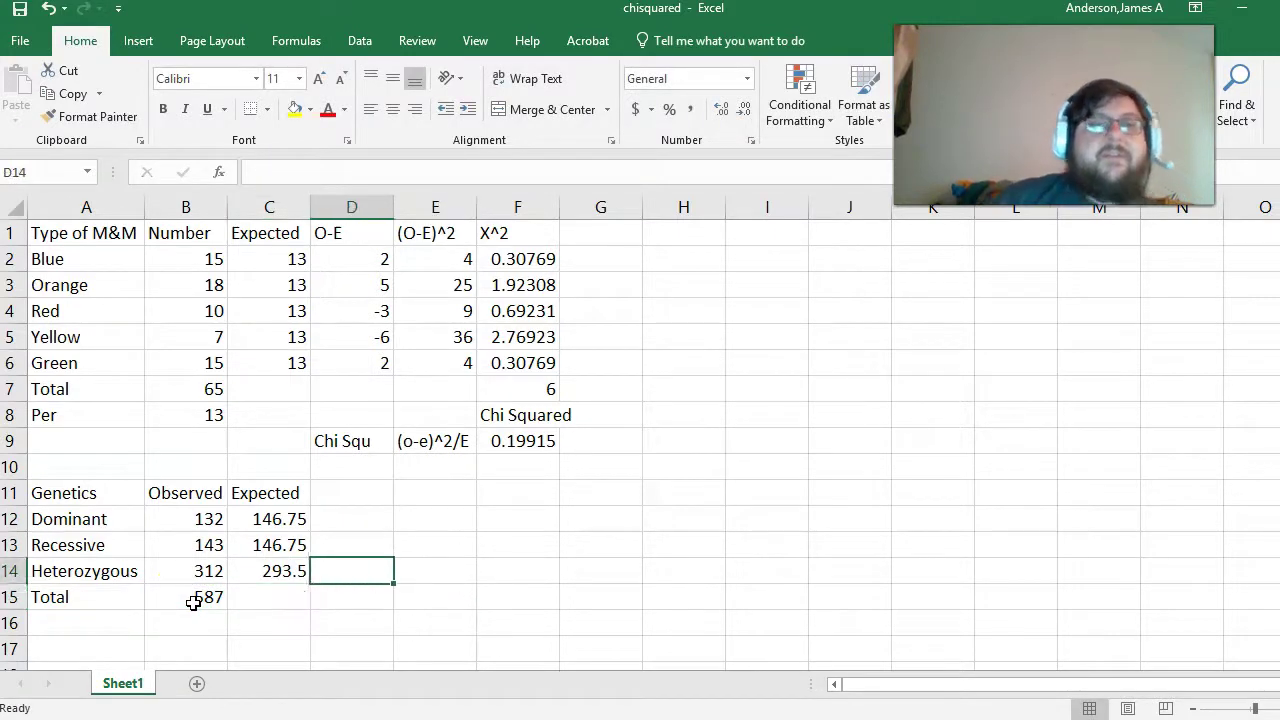
key("Up")
key("Up")
key("Up")
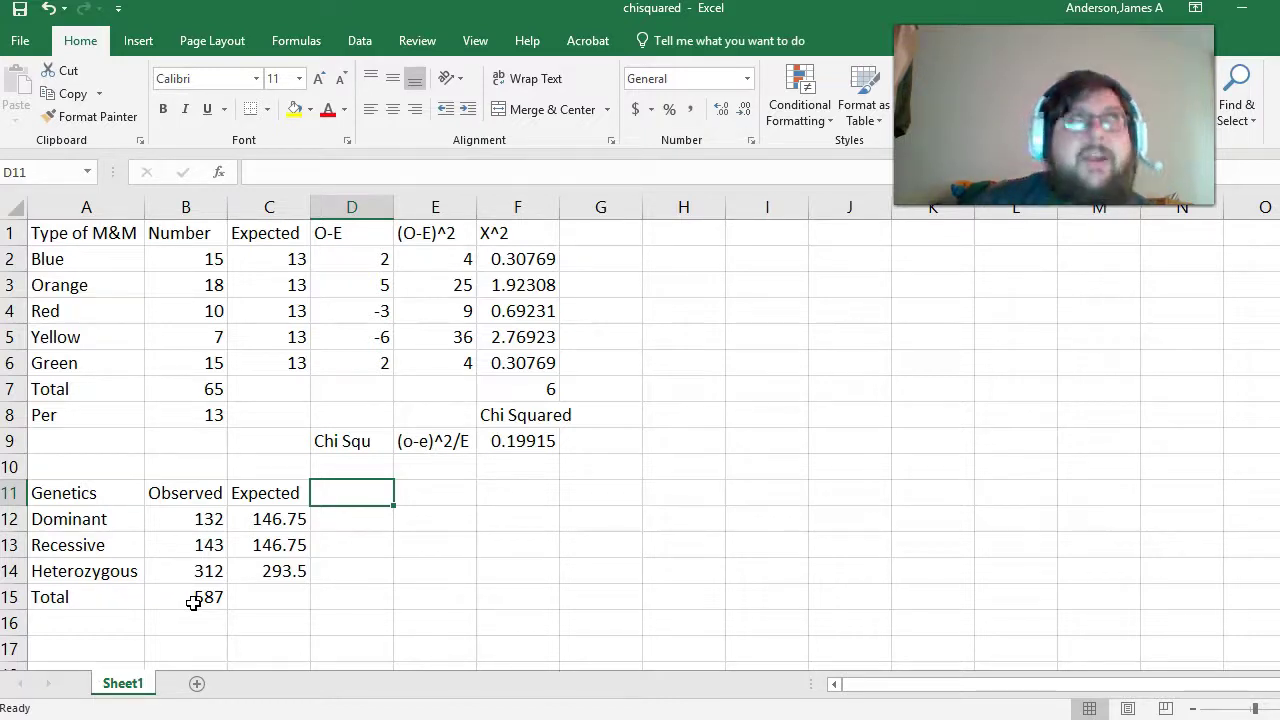
type("O")
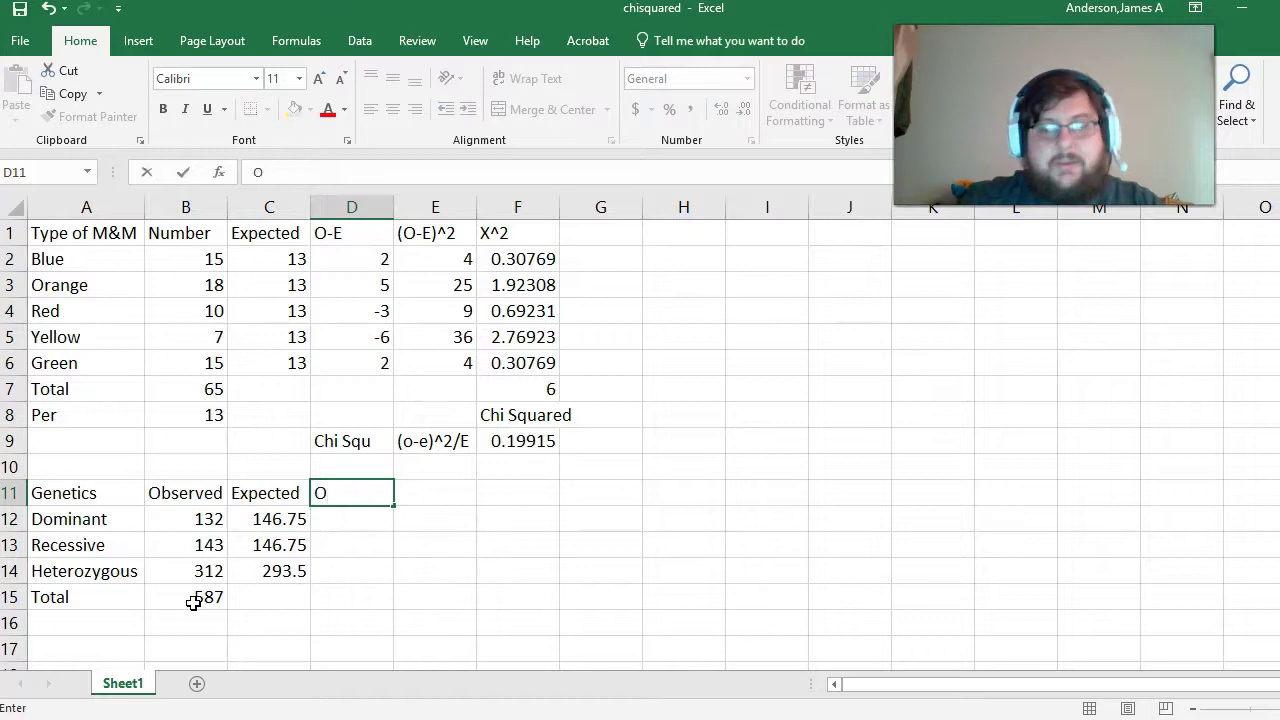
type("-E")
key("Tab")
Add the column headings "(O-E)^2" in E11 and "X^2" in F11
type("(O=E")
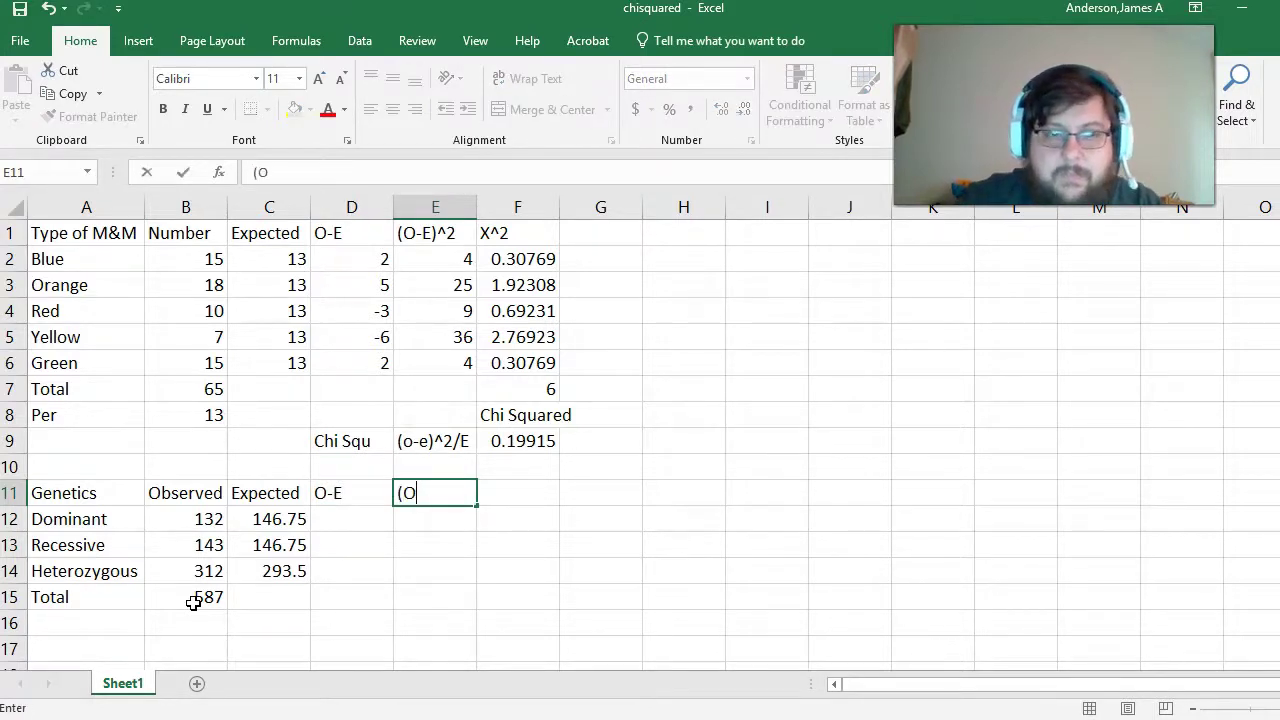
key("BackSpace")
key("BackSpace")
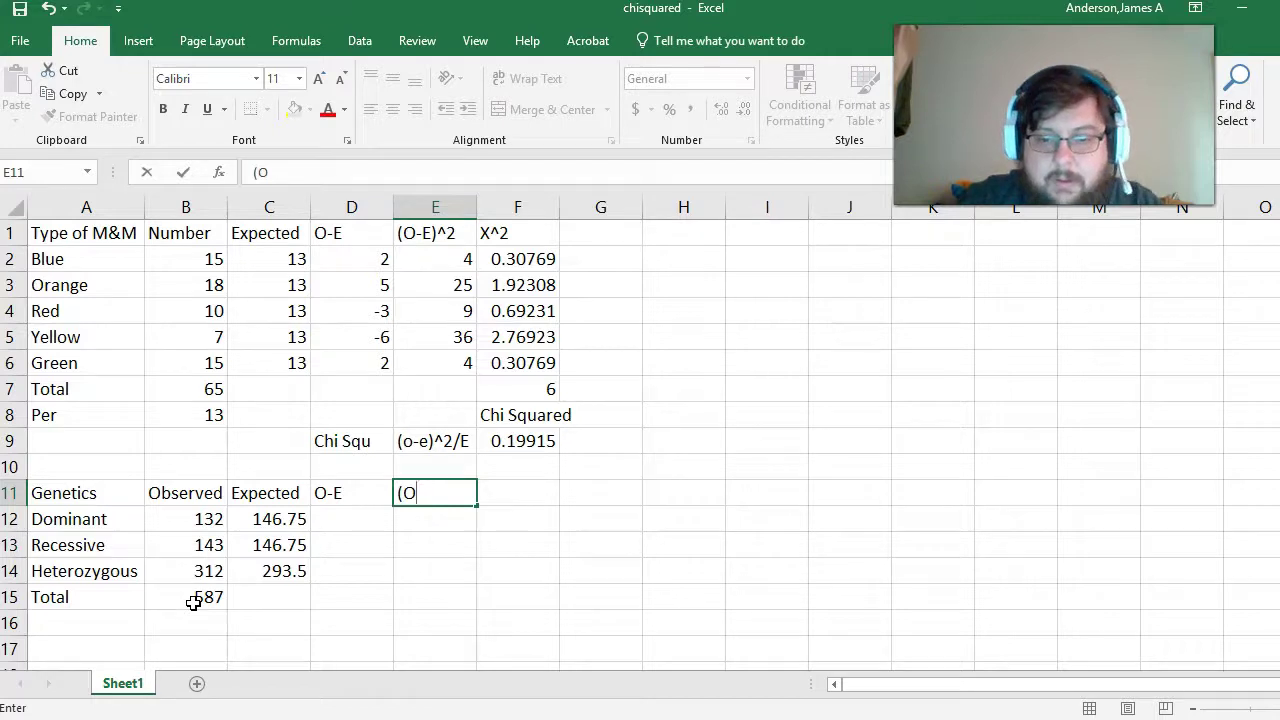
type("-E)^2")
key("Tab")
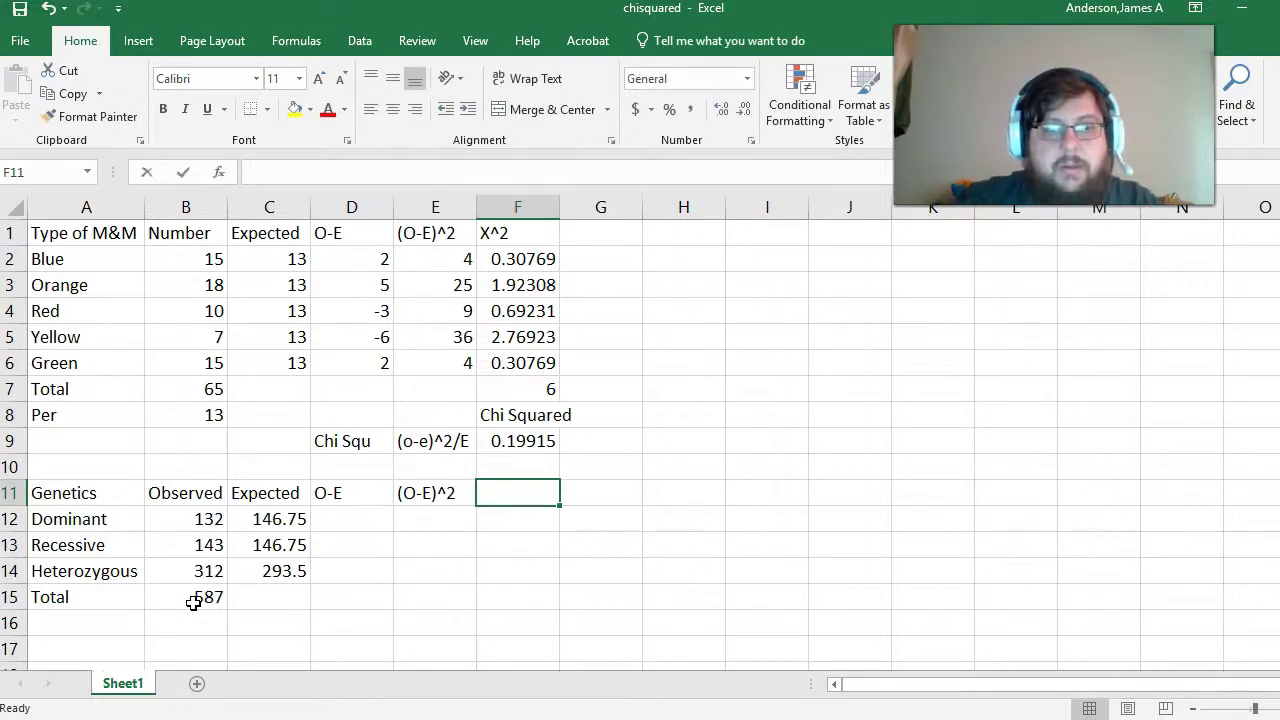
type("X^2")
key("Return")
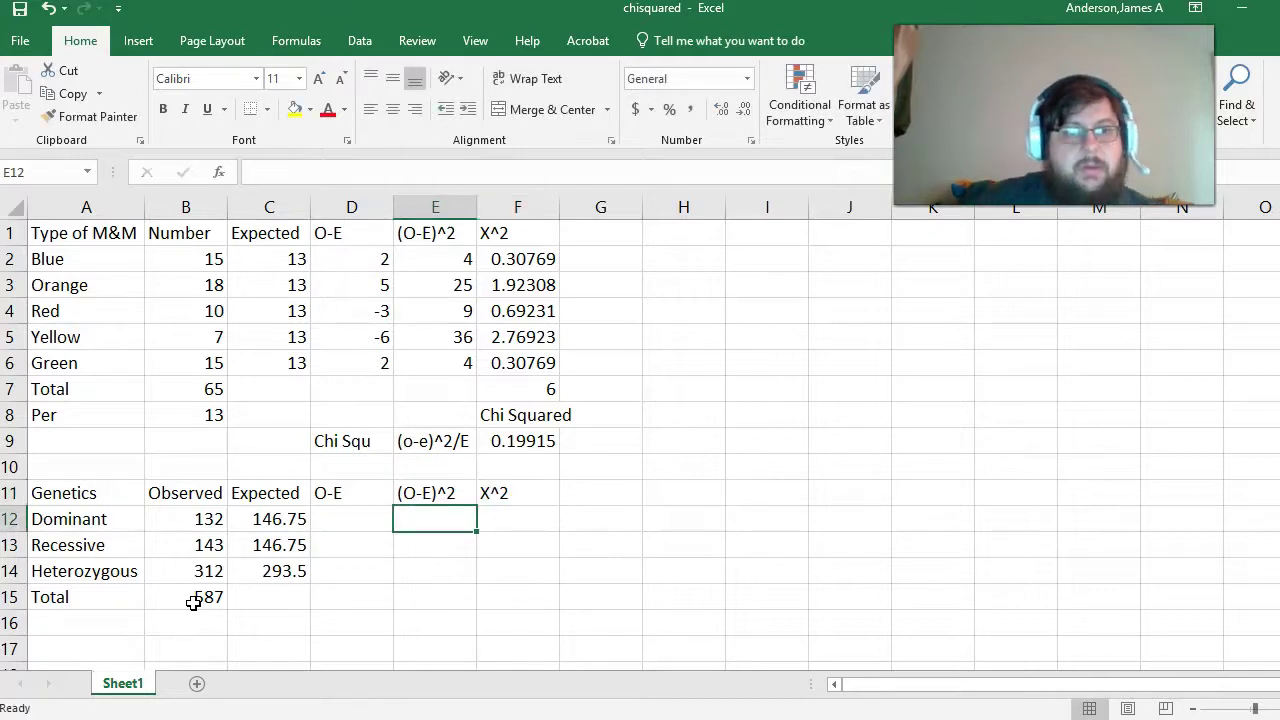
Calculate the Dominant observed-minus-expected difference in D12 with =B12-C12
key("Left")
type("=")
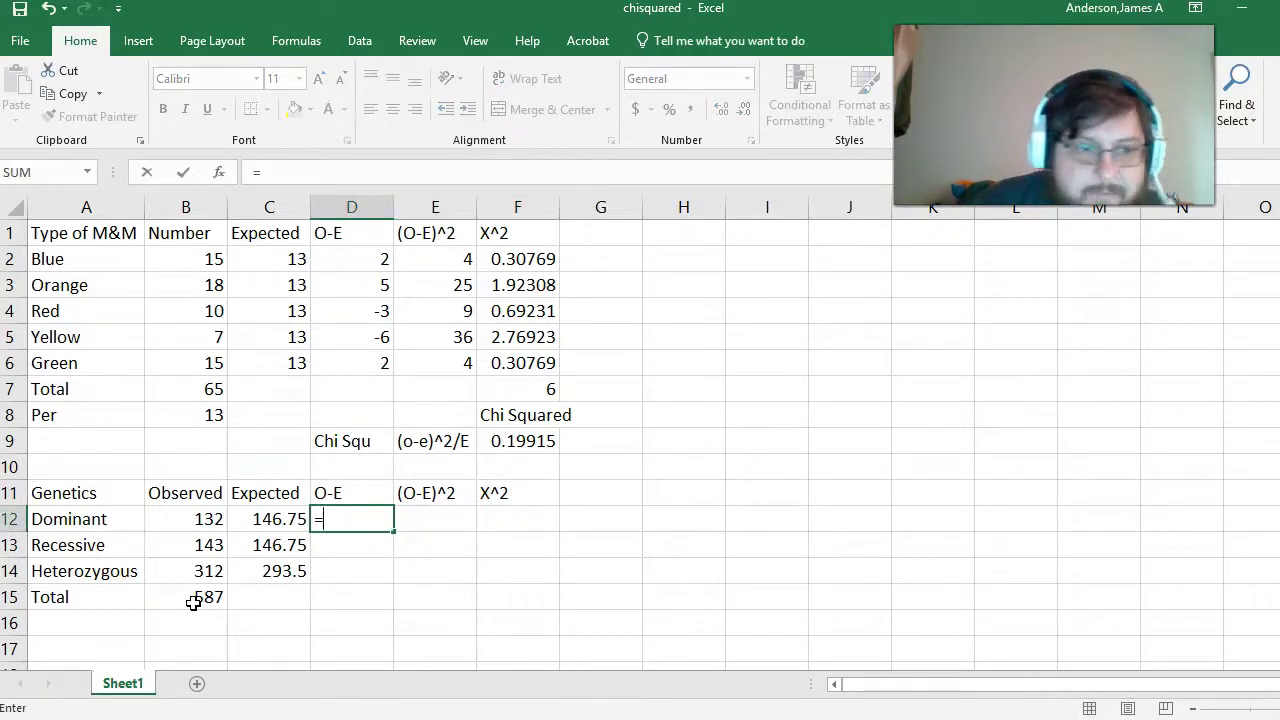
left_click(200, 520)
type("-")
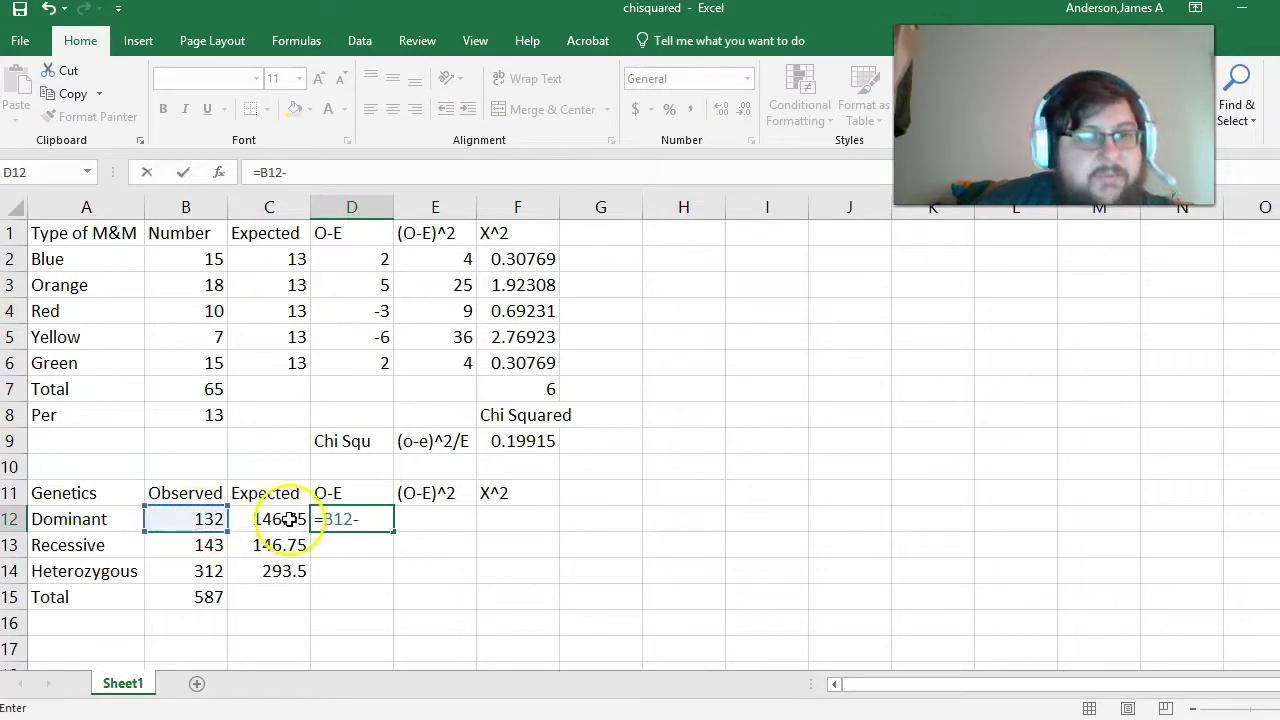
left_click(276, 518)
key("Return")
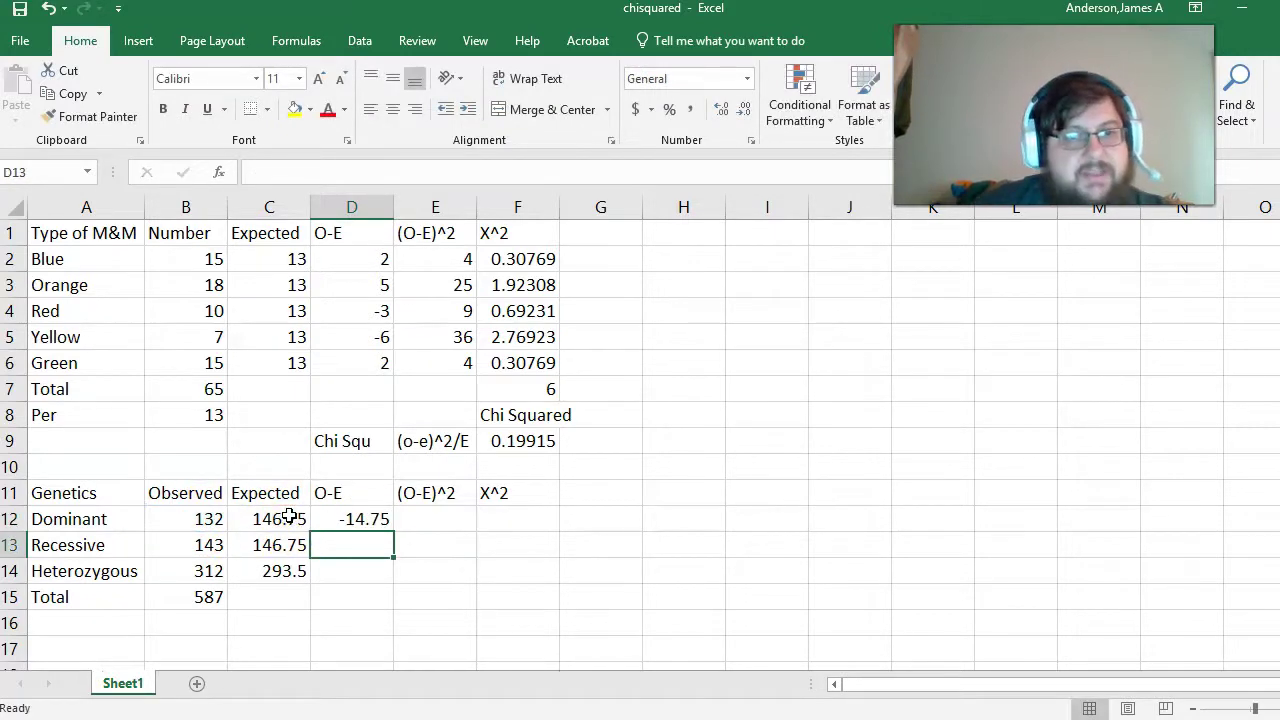
Calculate the Recessive and Heterozygous differences, with =B13-C13 in D13 and =B14-C14 in D14
type("=")
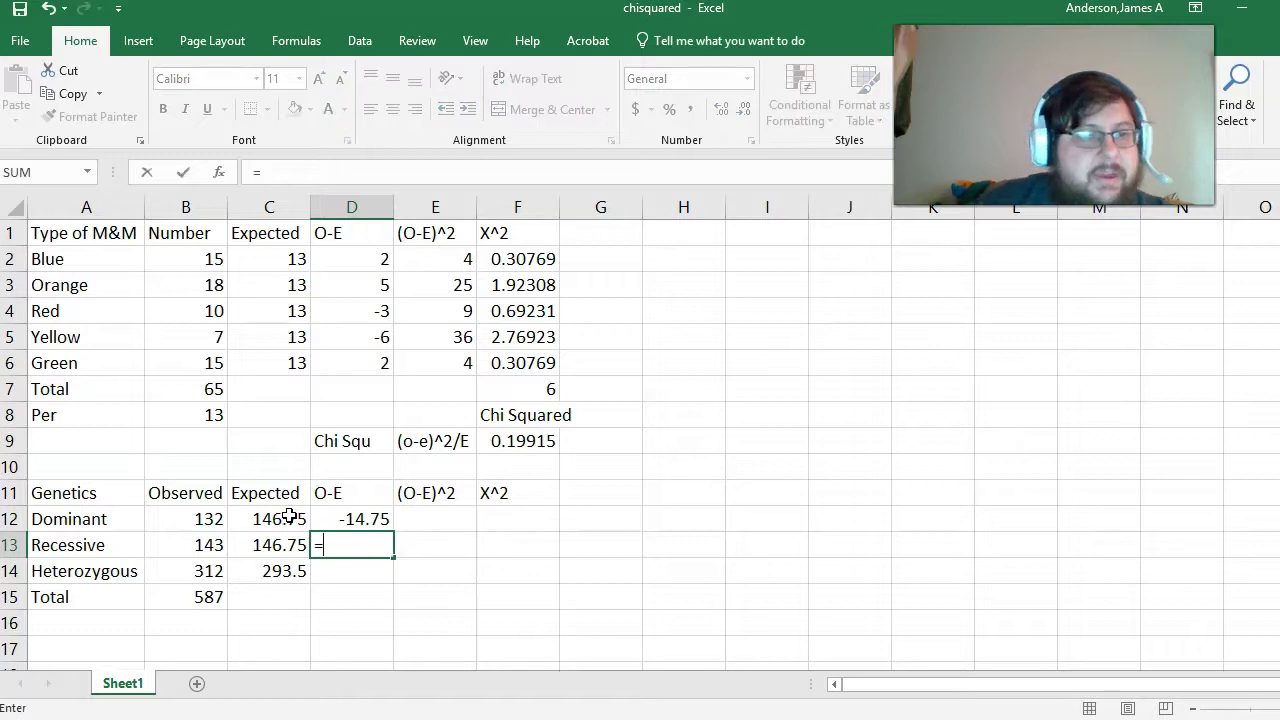
left_click(182, 544)
type("-")
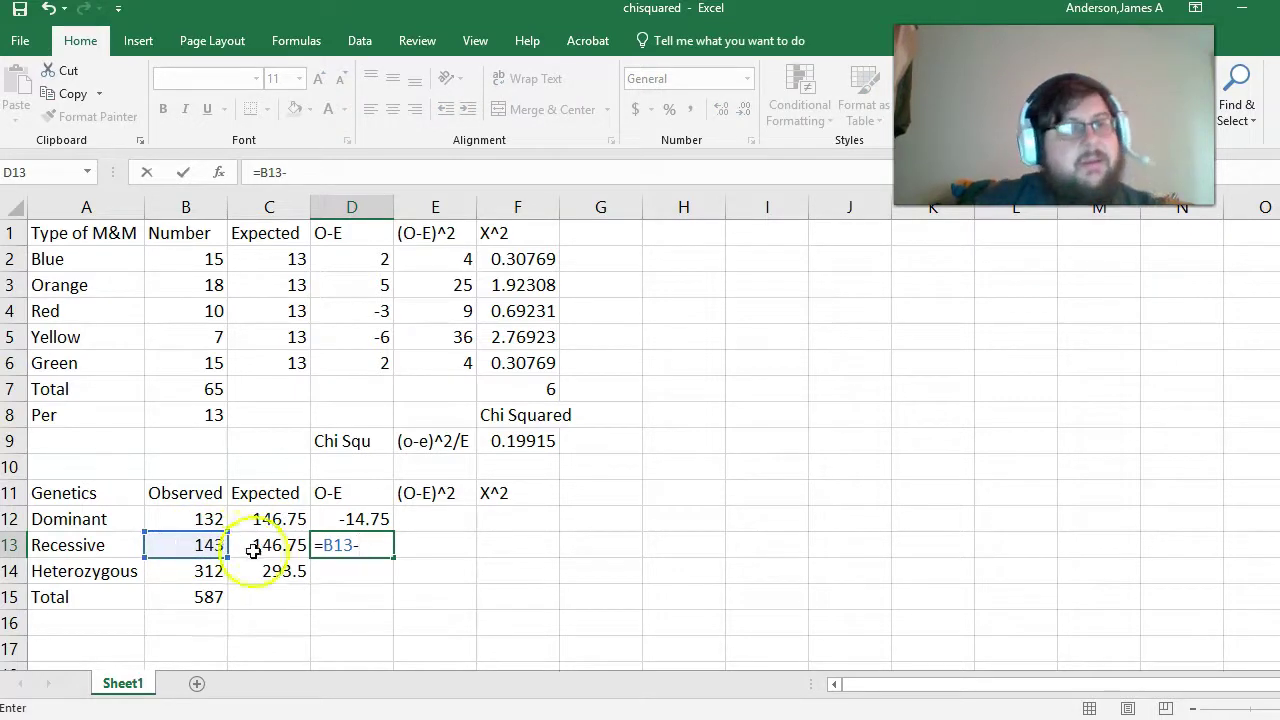
left_click(282, 547)
key("Return")
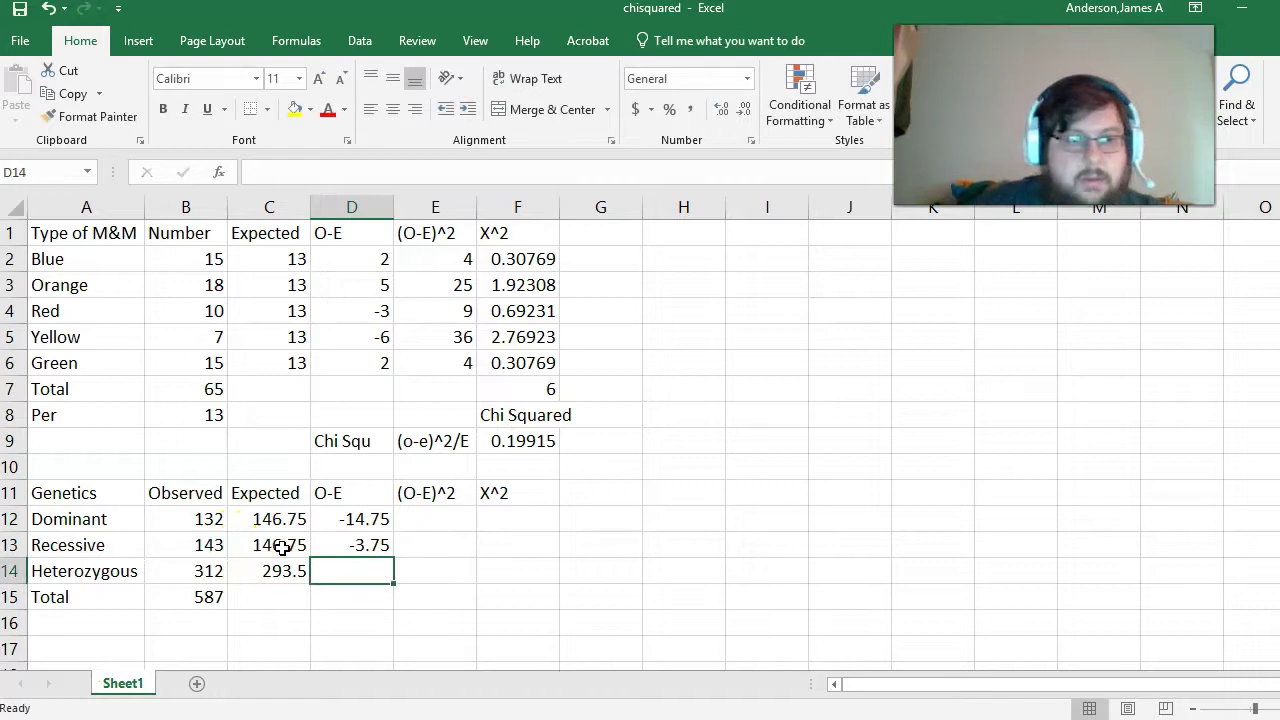
type("=")
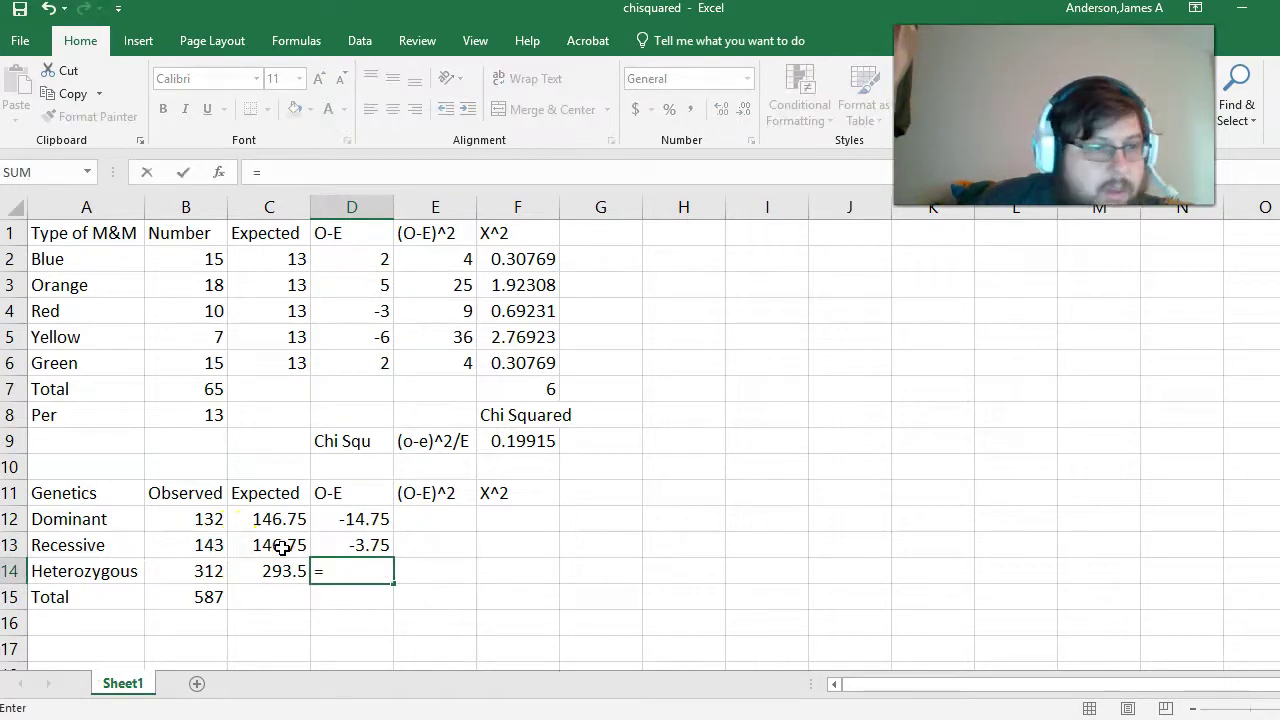
left_click(185, 568)
type("-")
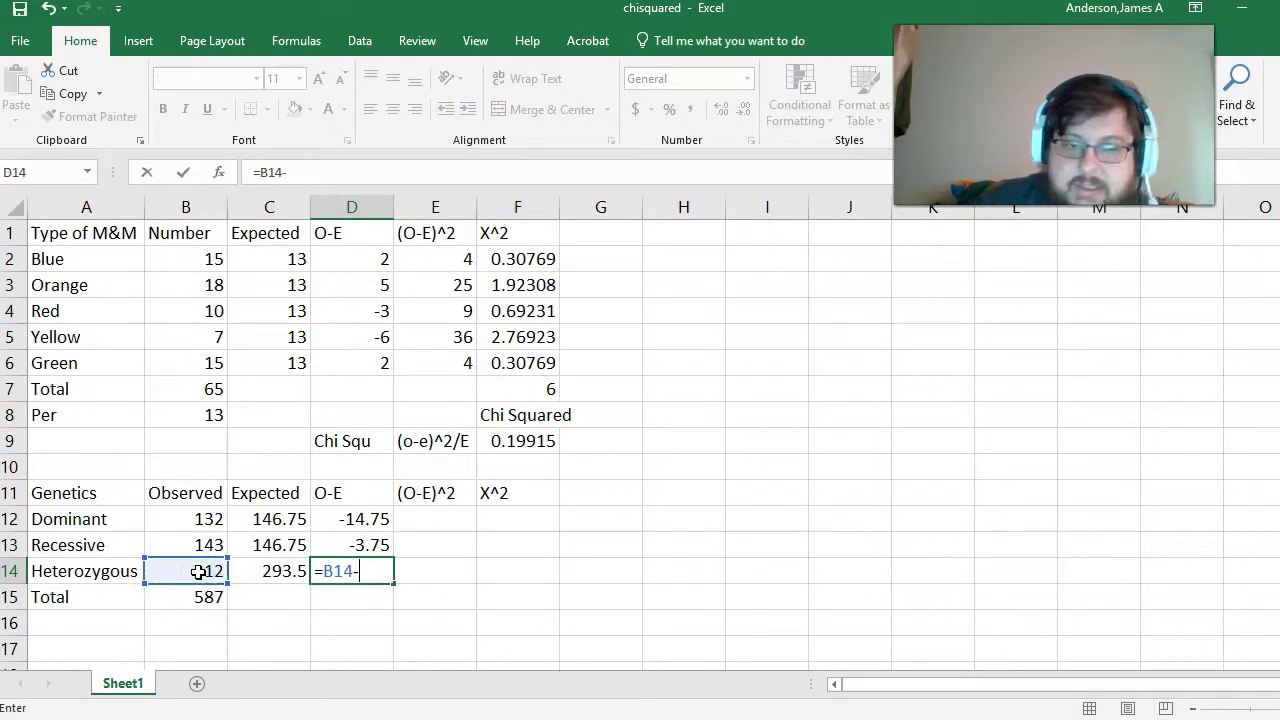
left_click(267, 575)
key("Return")
Square the Dominant difference in E12 with =D12^2 and fill the formula down to E14
key("Right")
key("Up")
key("Up")
key("Up")
type("=")
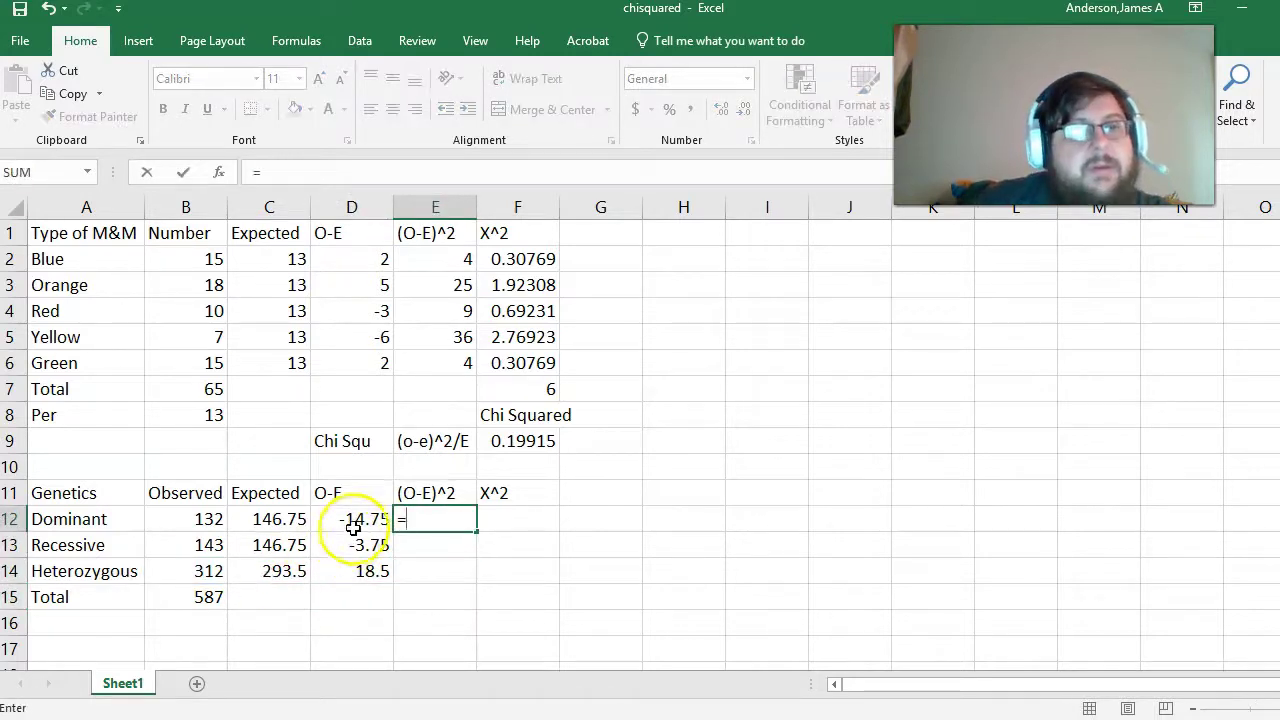
left_click(355, 519)
type("^2")
key("Return")
key("Up")
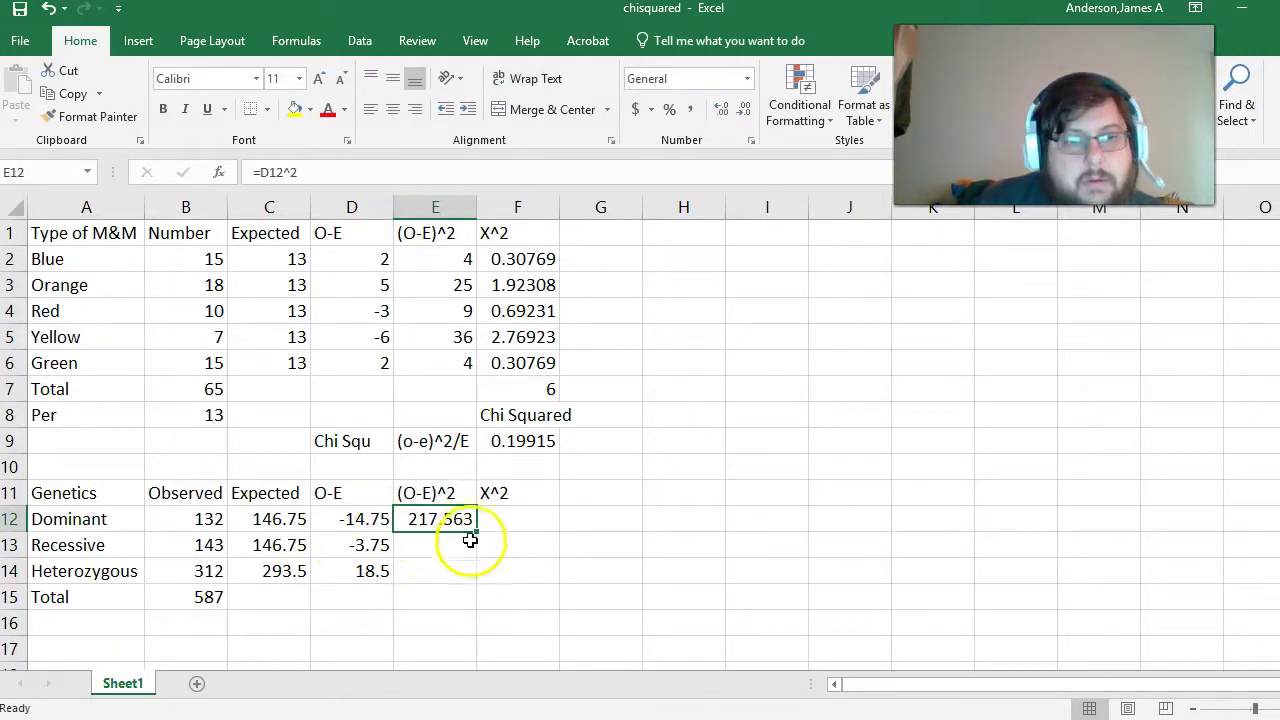
left_click_drag(473, 536, 469, 574)
Divide the squared Dominant difference by its expected count with =E12/C12 in F12, and fill the formula down to F14
left_click(532, 526)
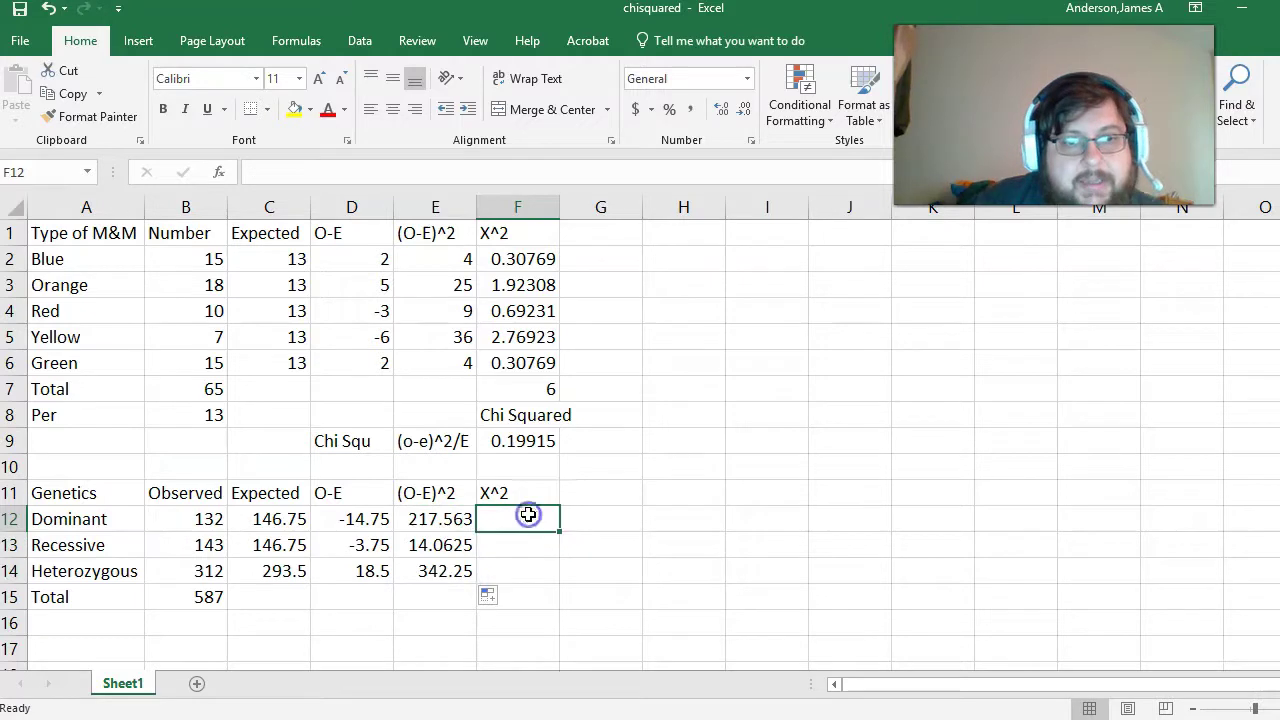
type("=")
left_click(440, 516)
type("/")
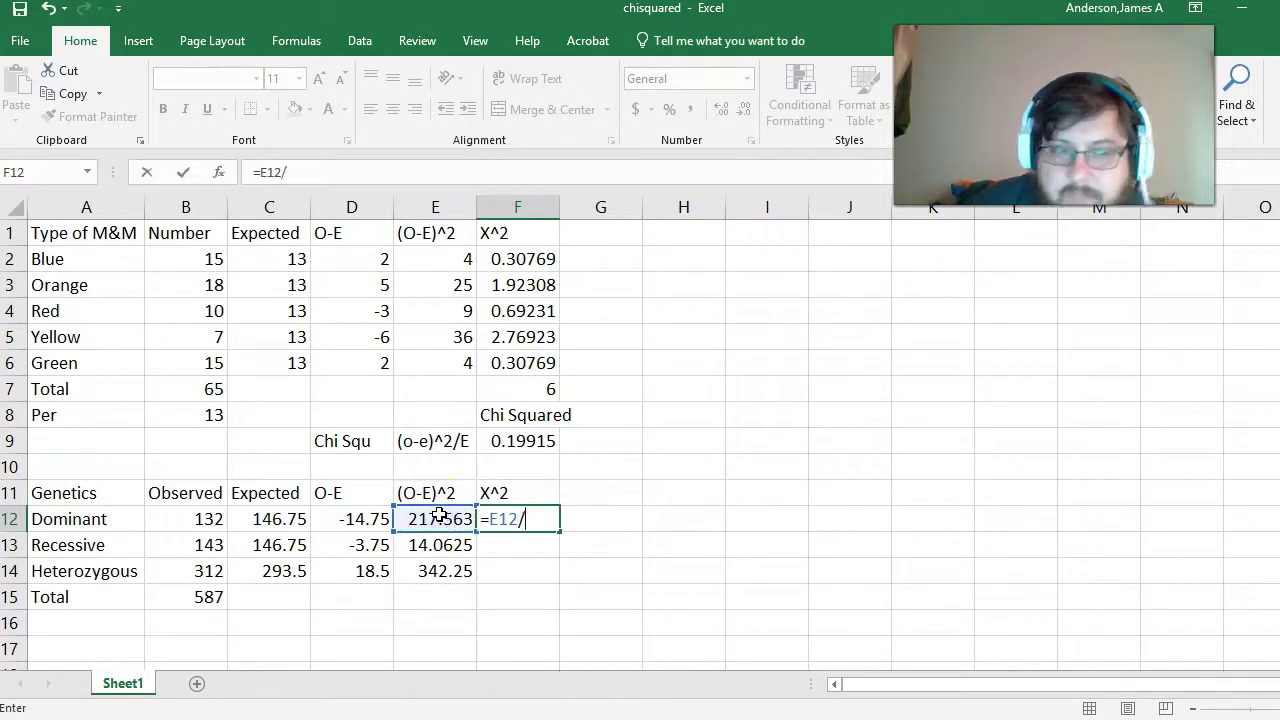
left_click(262, 516)
key("Return")
key("Up")
left_click_drag(557, 531, 545, 575)
Sum the genetics X^2 values in F15 with =SUM(F12:F14)
left_click(519, 605)
type("=sum")
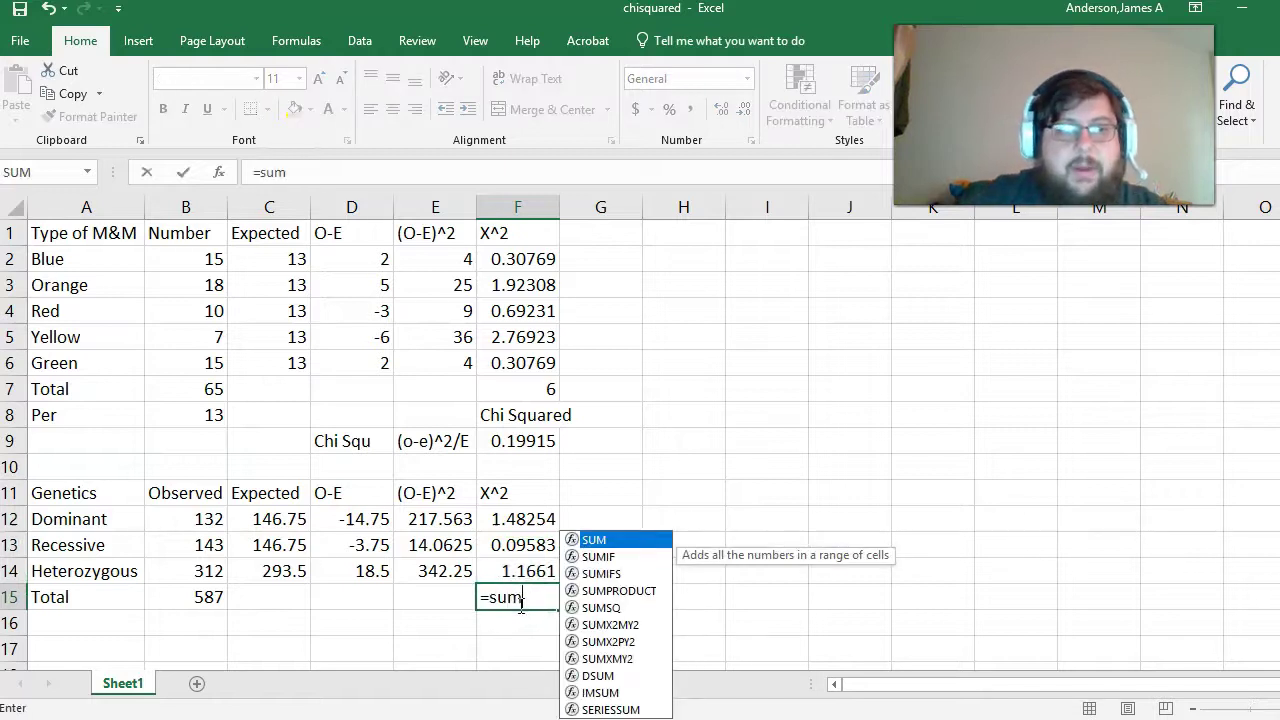
type("(")
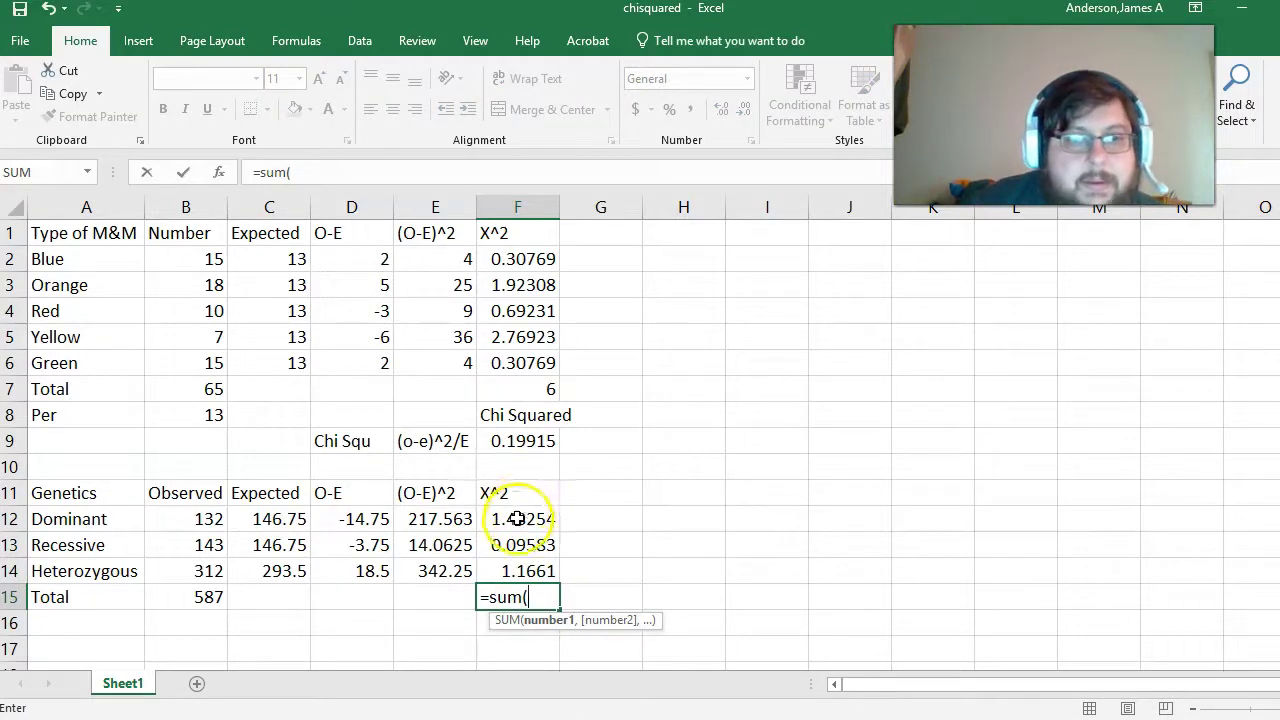
left_click_drag(523, 516, 515, 578)
type(")")
key("Return")
Add the label "Chi Square" in F17, below the X^2 total
key("Left")
key("Left")
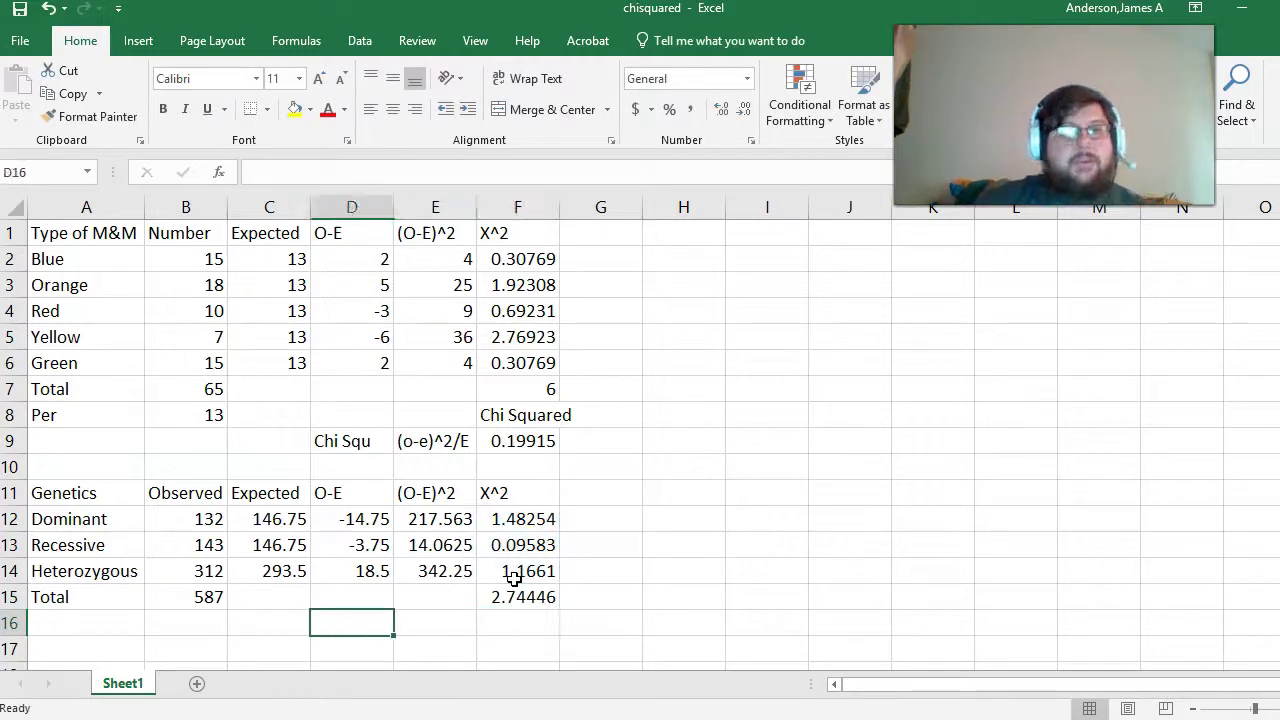
key("Down")
key("Right")
key("Left")
key("Right")
key("Right")
type("Ch")
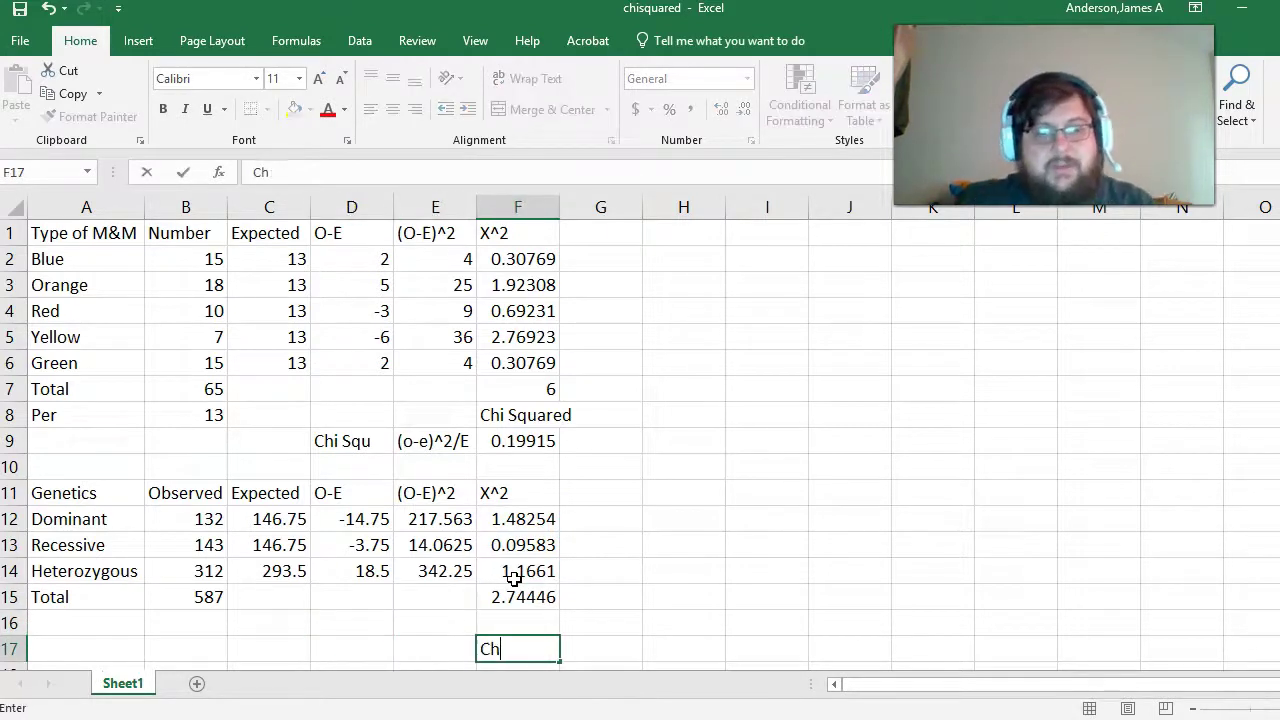
type("i Square")
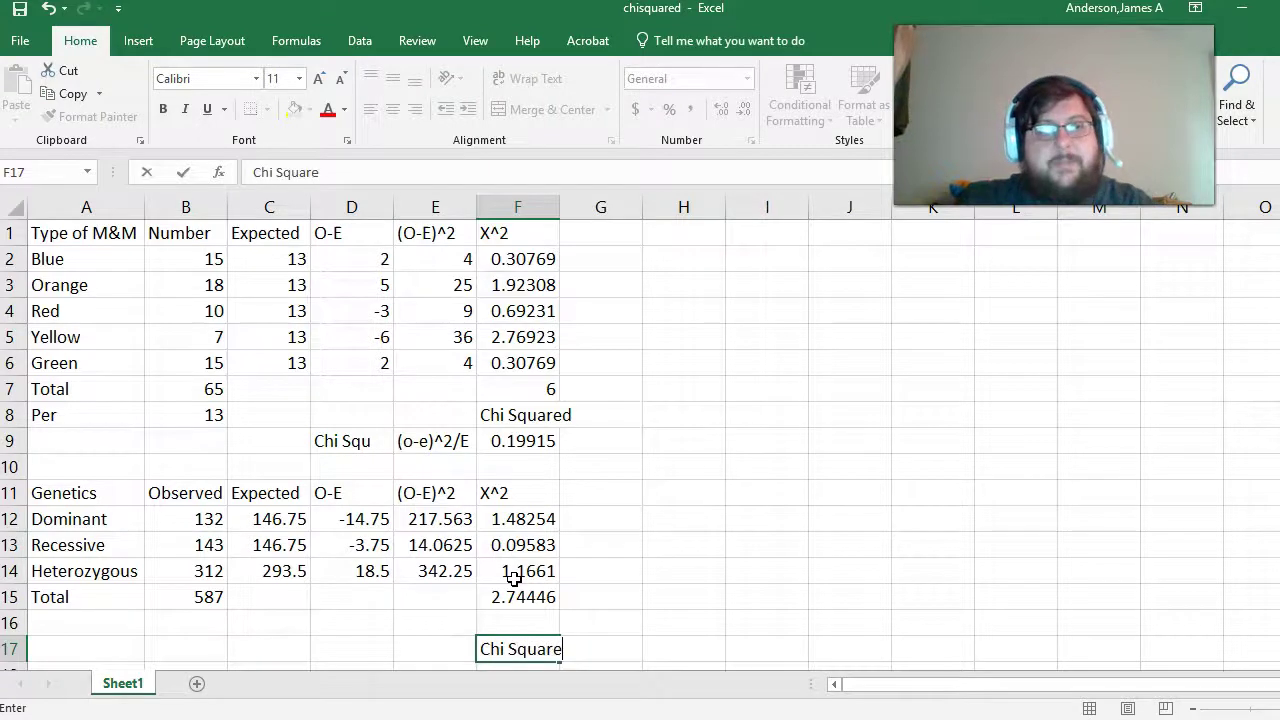
key("Return")
Run the chi-squared test on the genetics counts in F18 with =CHISQ.TEST(B12:B14,C12:C14)
type("=")
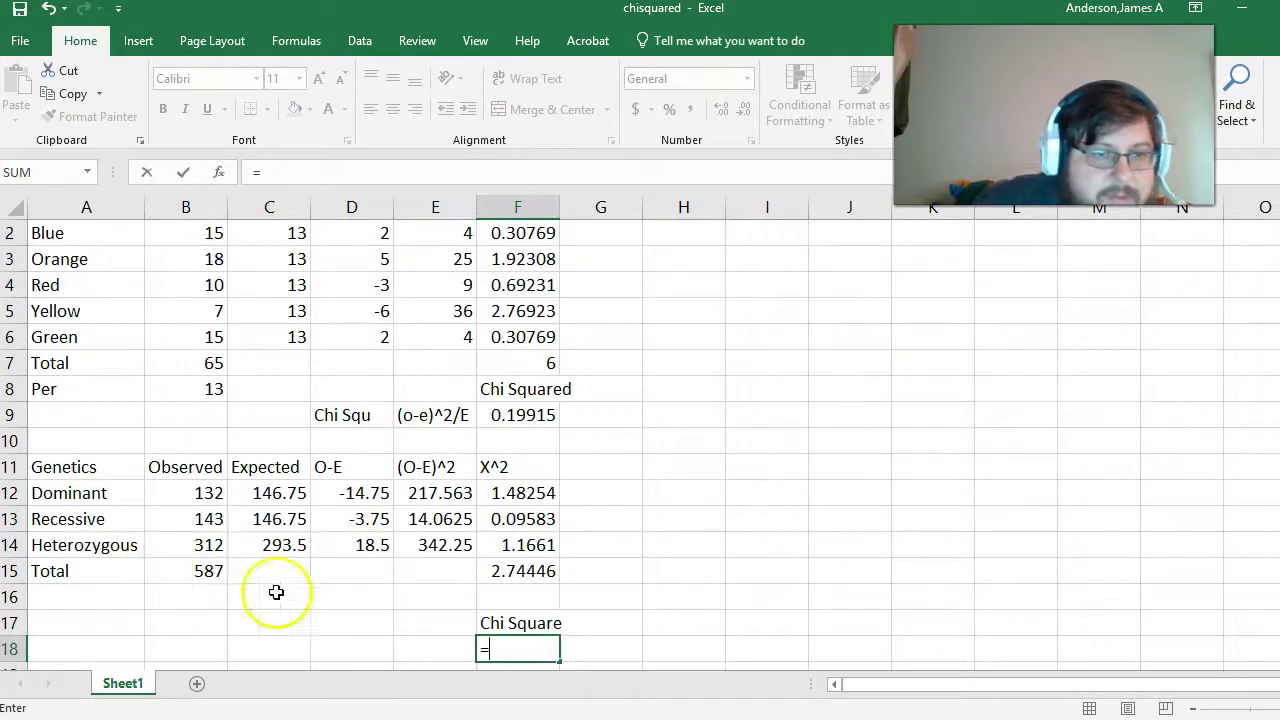
type("chis")
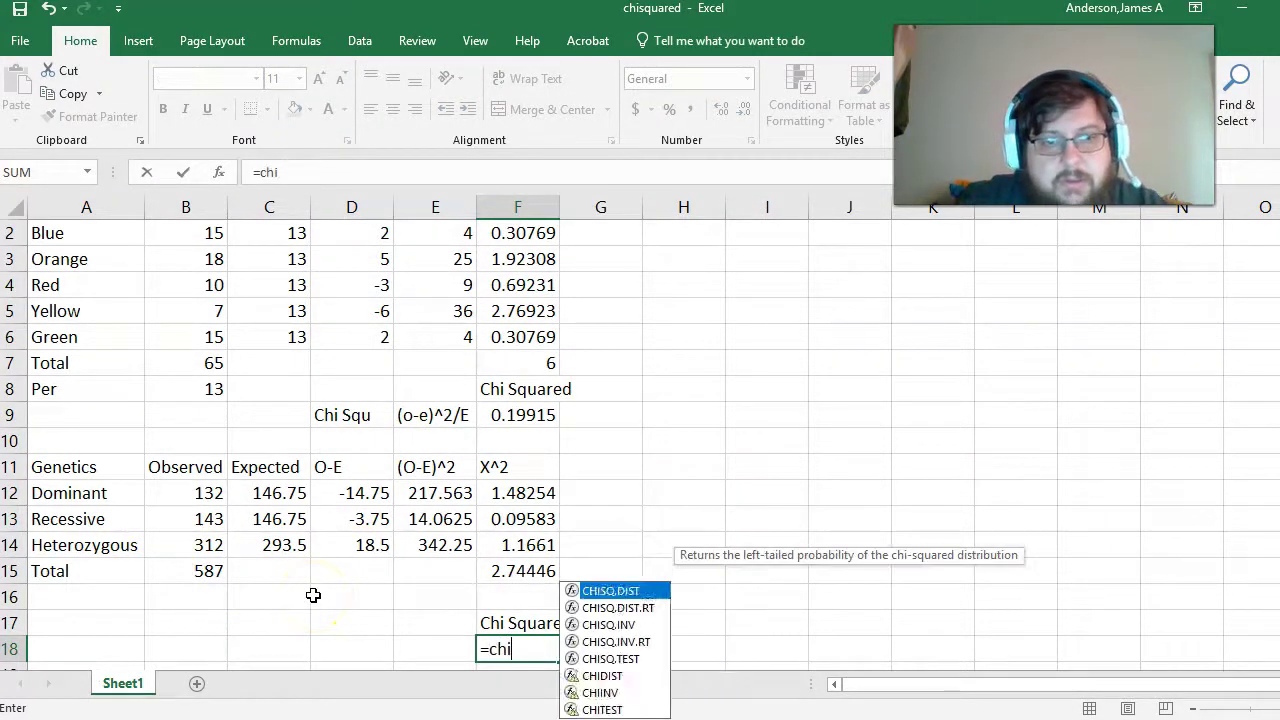
key("Down")
key("Down")
key("Down")
key("Down")
key("Tab")
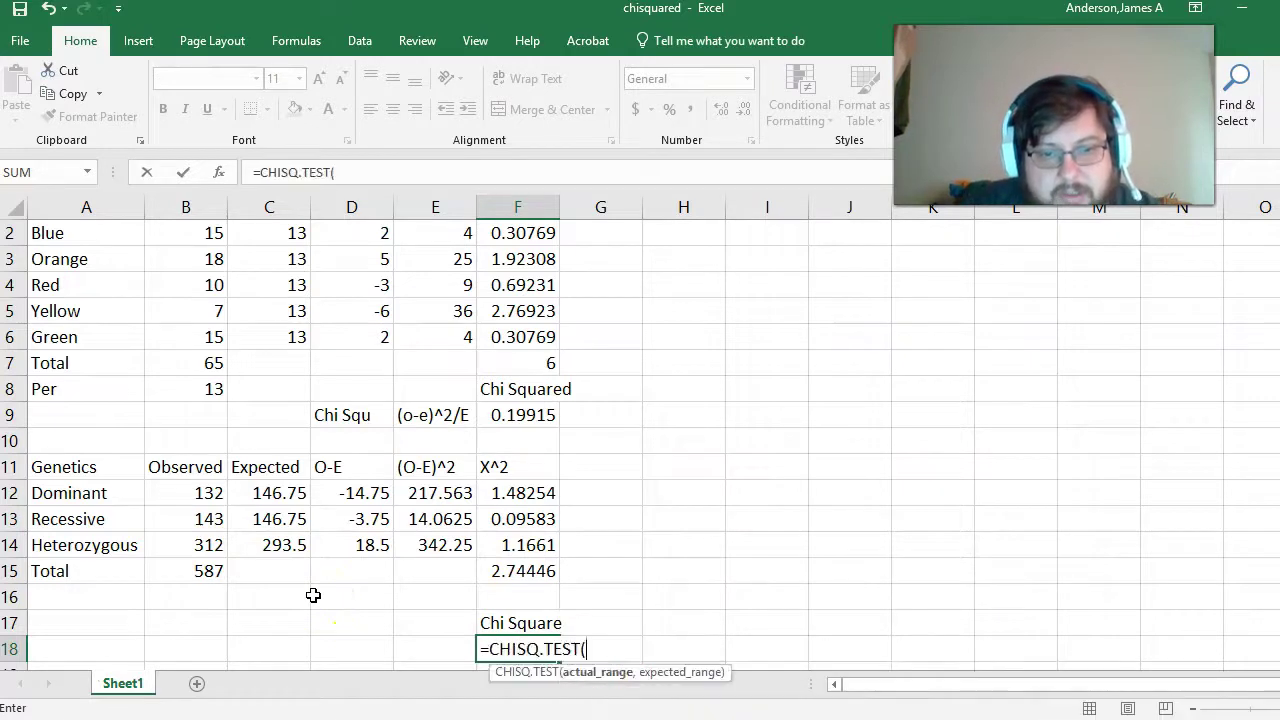
left_click_drag(183, 491, 192, 539)
type(",")
left_click_drag(266, 490, 271, 541)
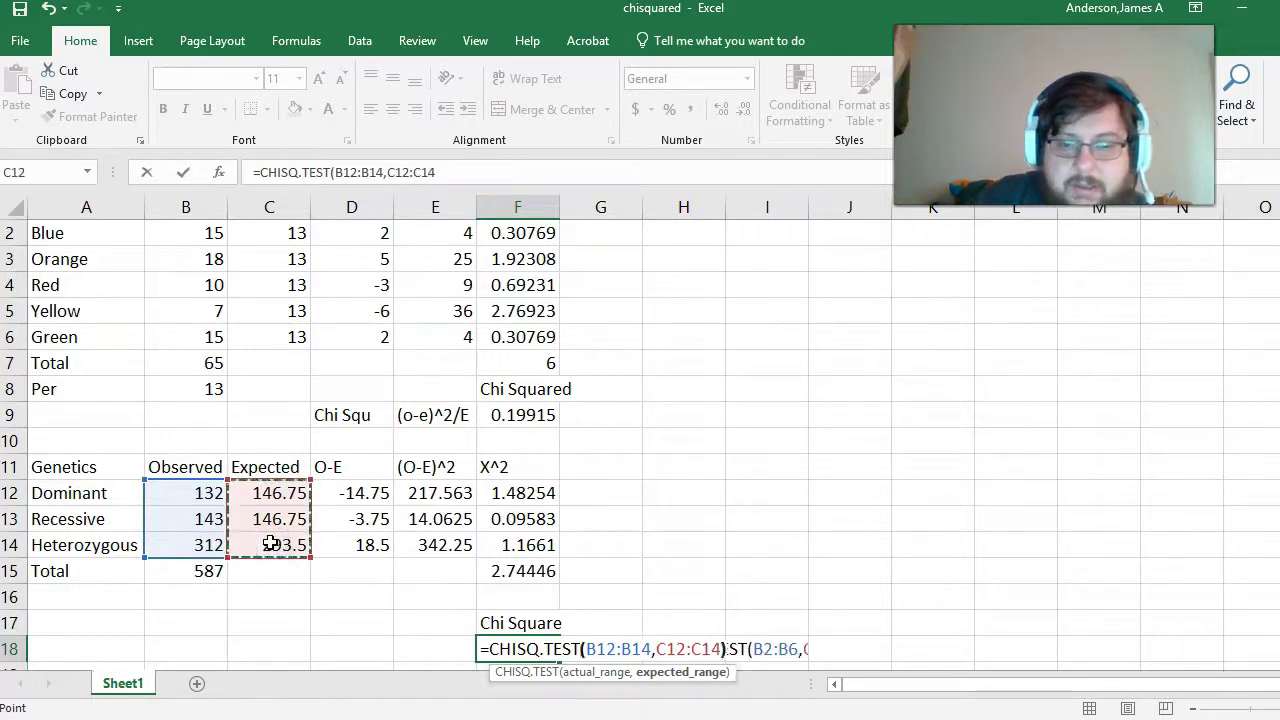
key("Return")
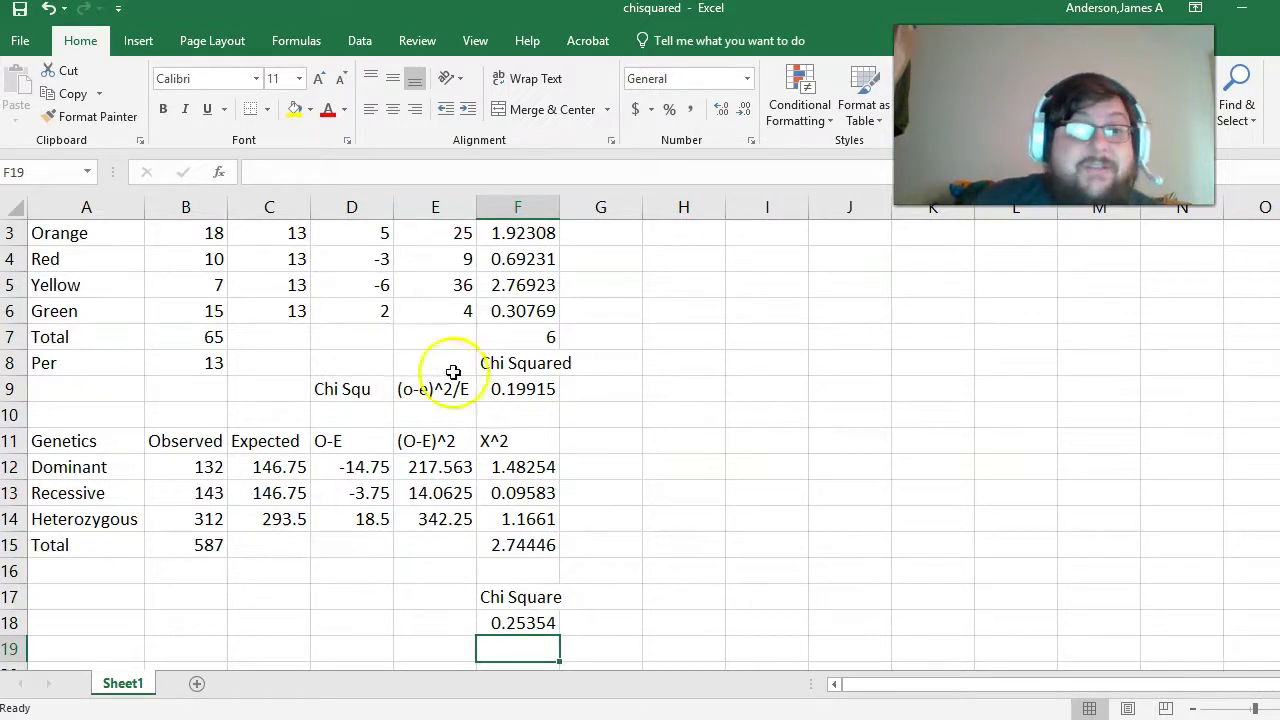
Review the M&M table's X^2 total in F7 and its chi-squared test formula in F9
left_click(547, 334)
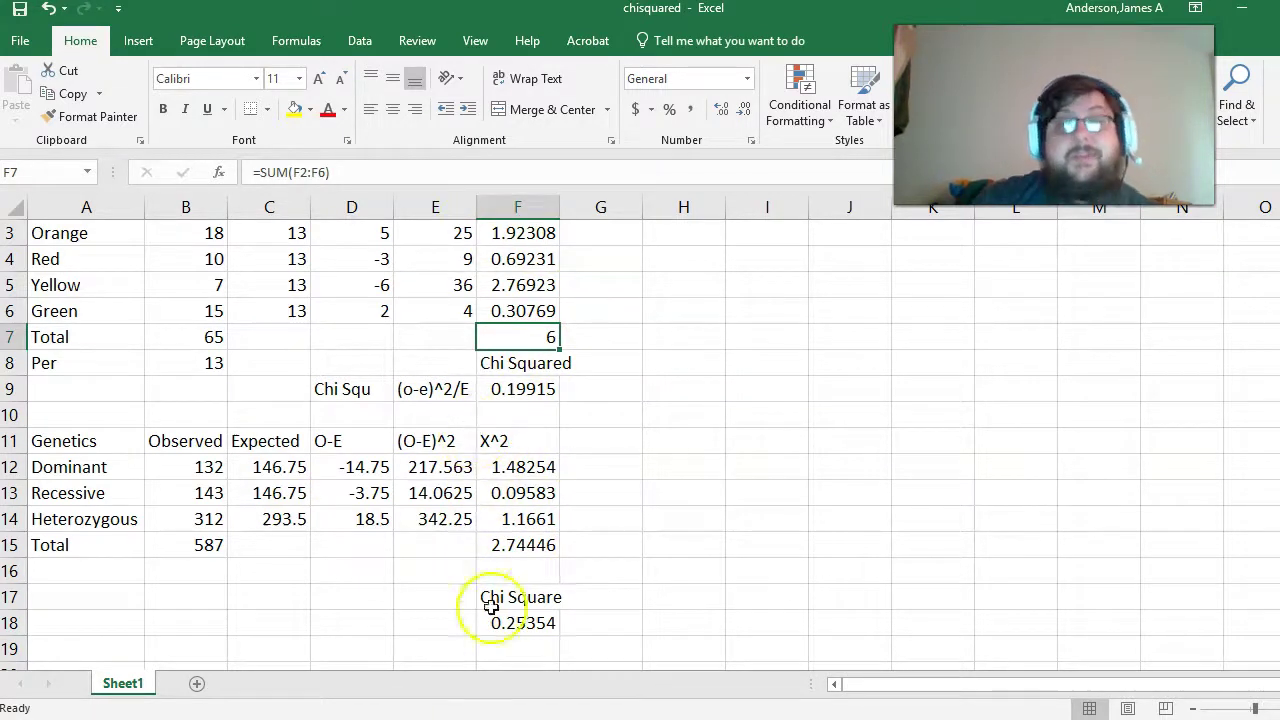
left_click(510, 390)
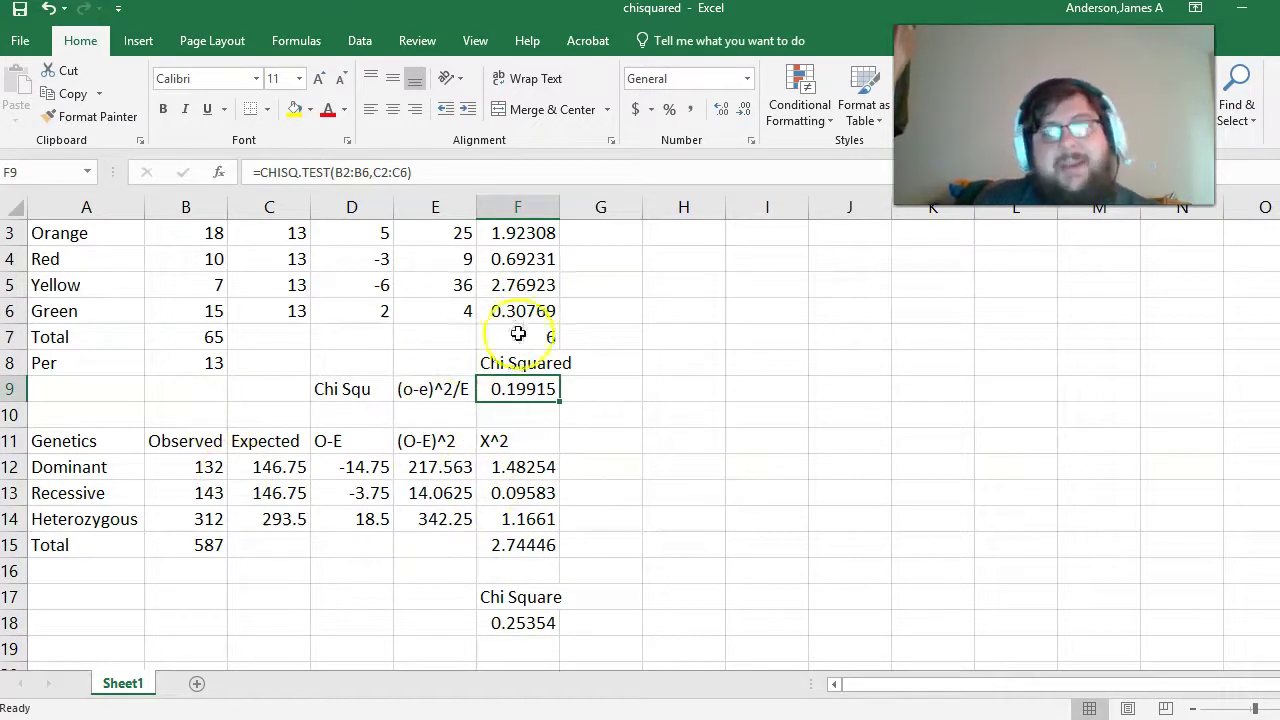
left_click(548, 335)
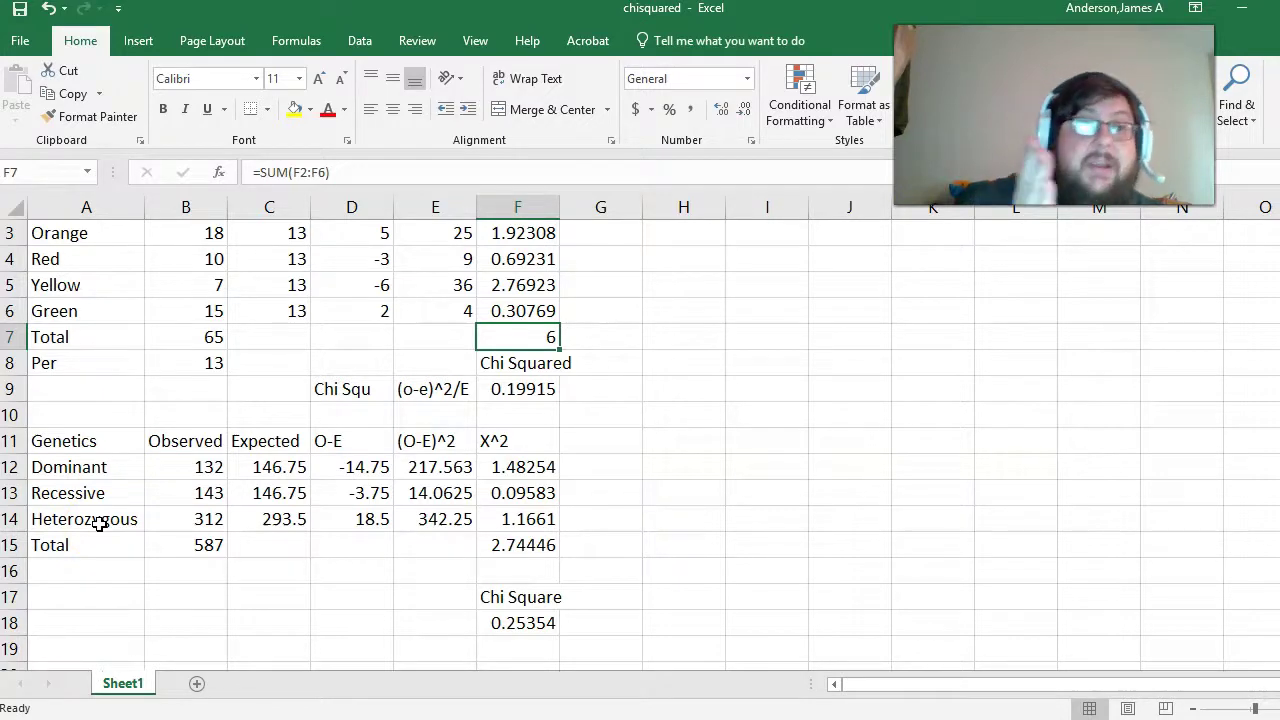
scroll(100, 523, "up", 1)
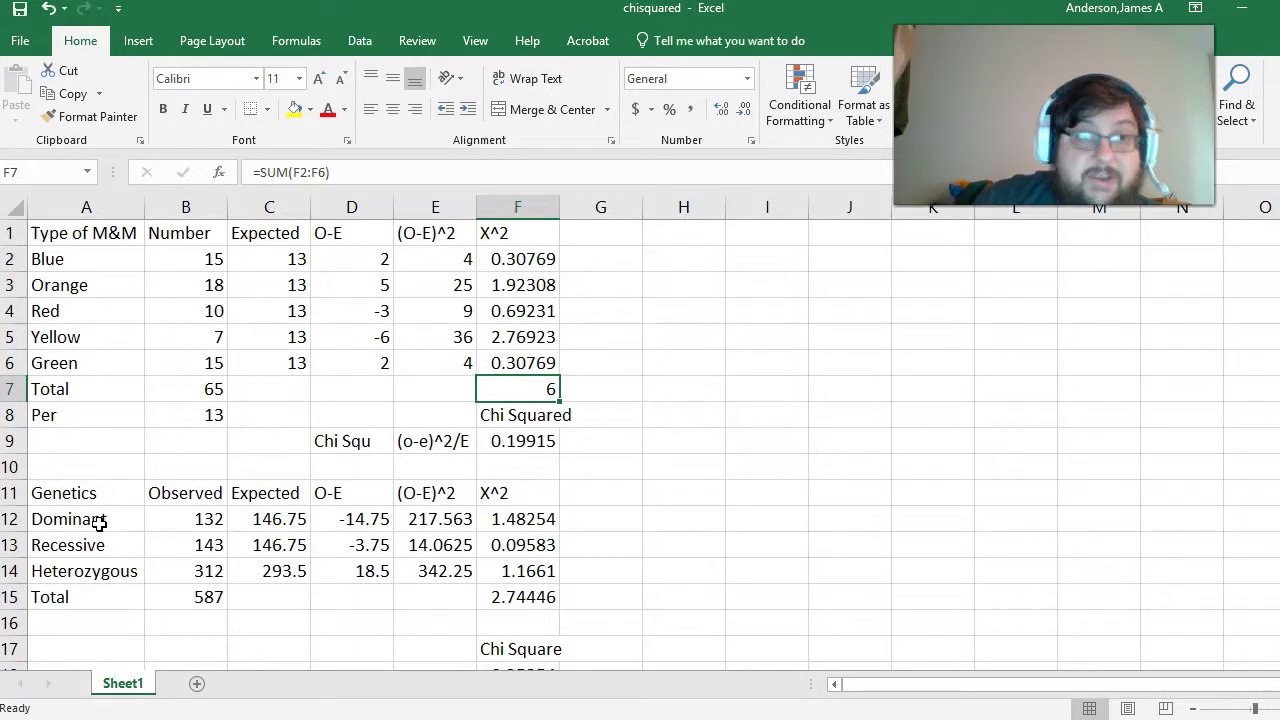